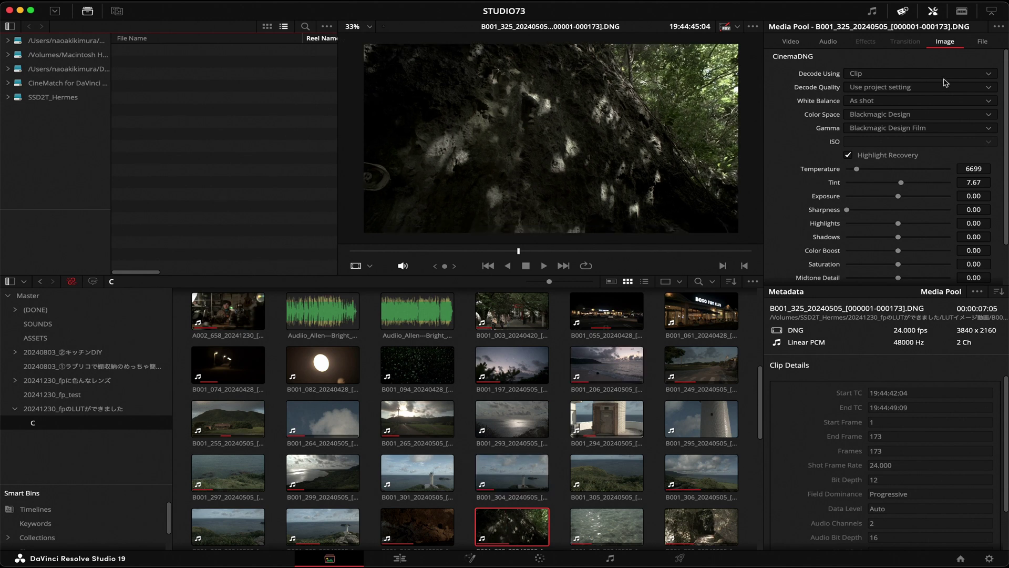
Set the DNG clip's raw decoding to Clip with the Blackmagic Design color space and Blackmagic Design Film gamma.
left_click(931, 75)
left_click(899, 110)
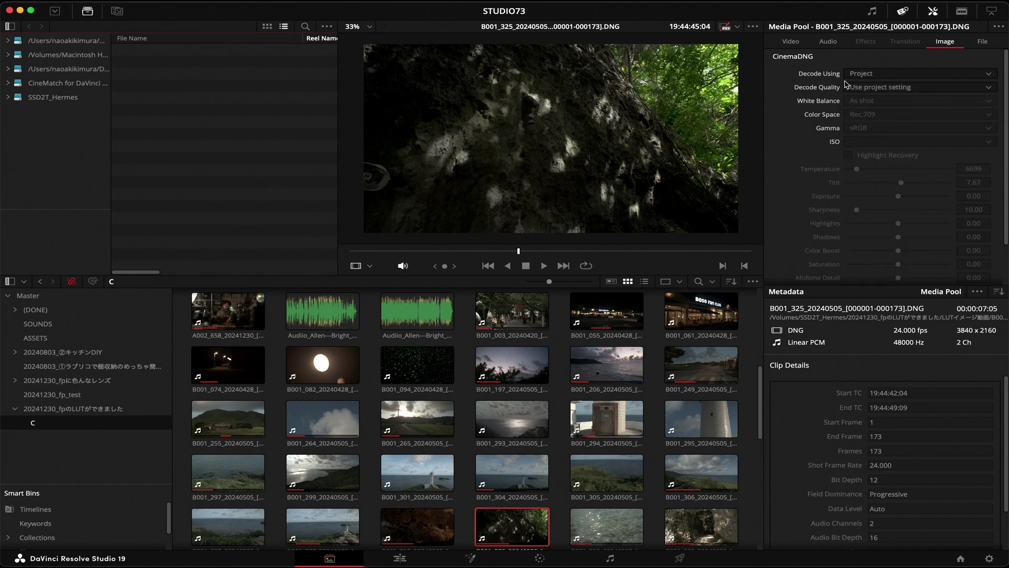
left_click(887, 79)
left_click(887, 108)
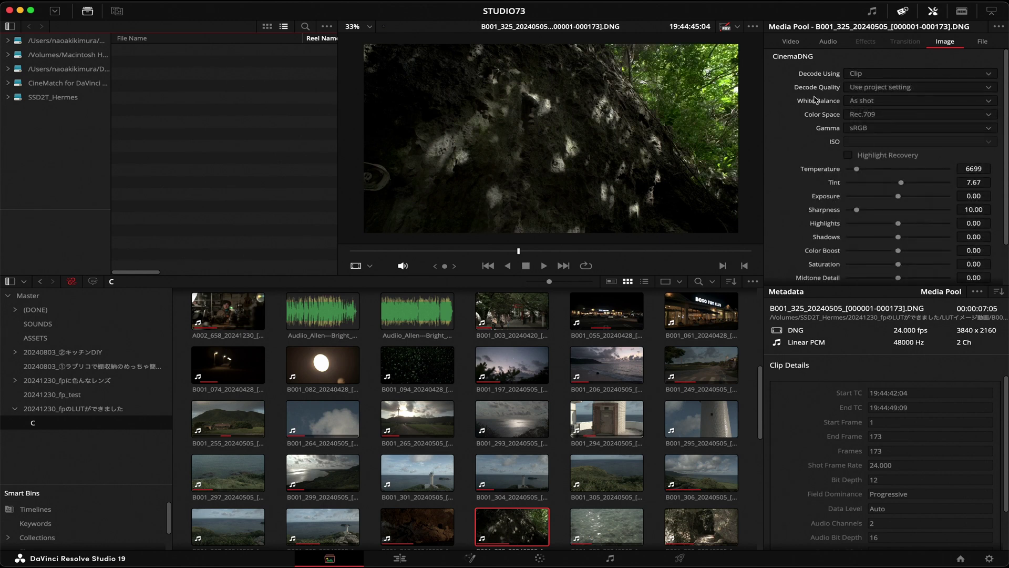
left_click(892, 114)
left_click(893, 139)
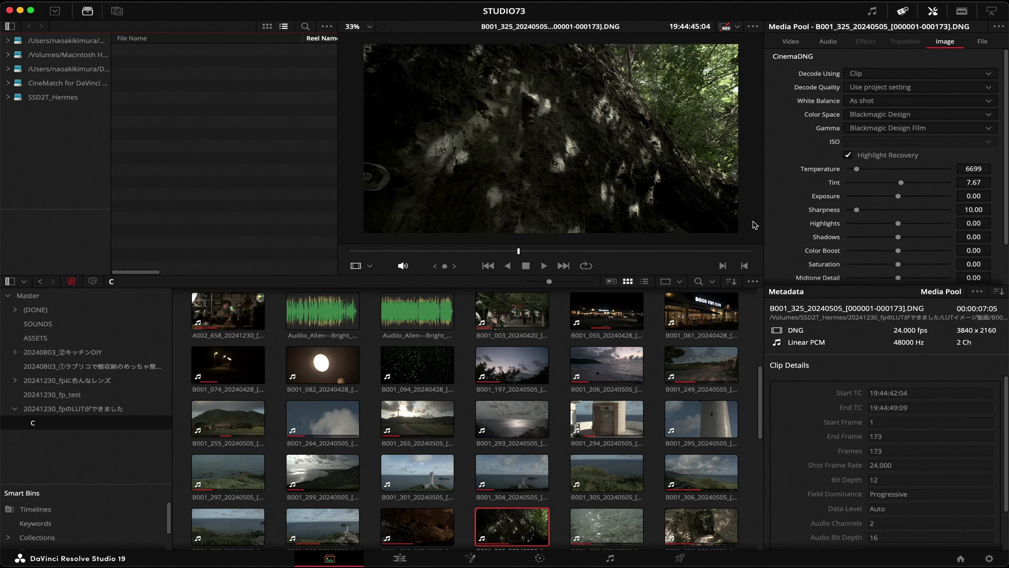
scroll(591, 194, "down", 1)
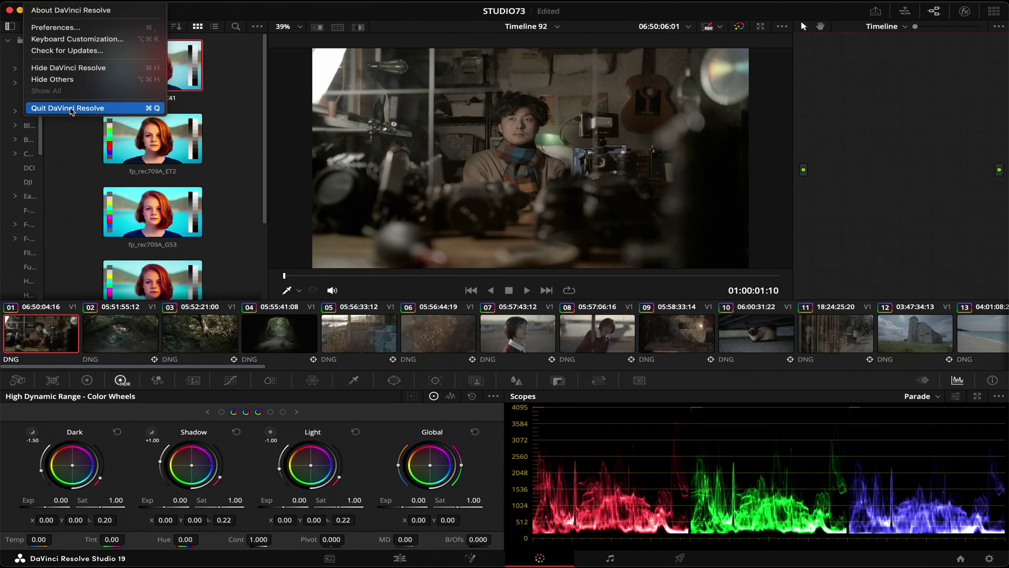
Open the project's color management settings and choose DaVinci YRGB as the color science.
left_click(115, 11)
left_click(115, 11)
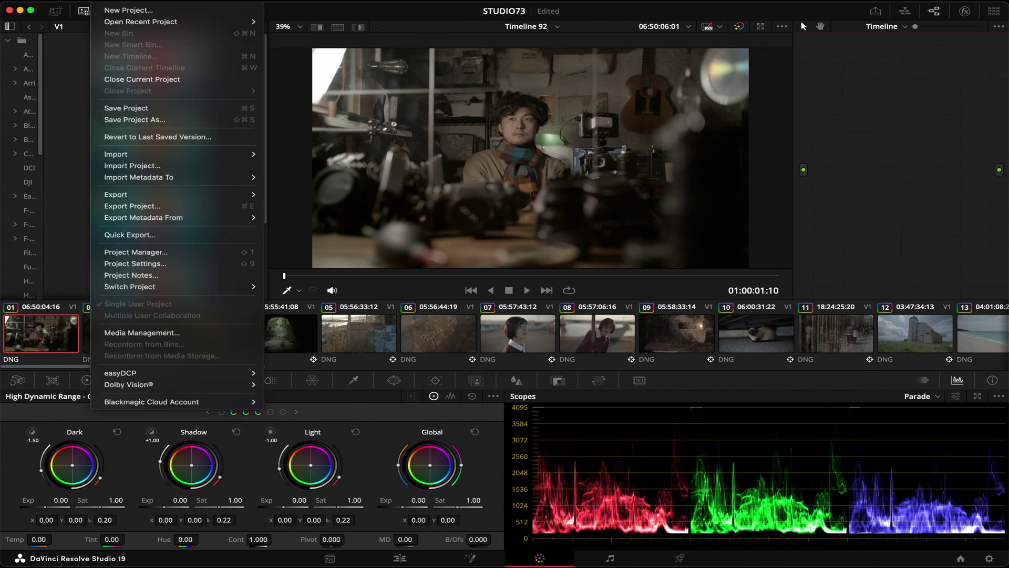
left_click(587, 299)
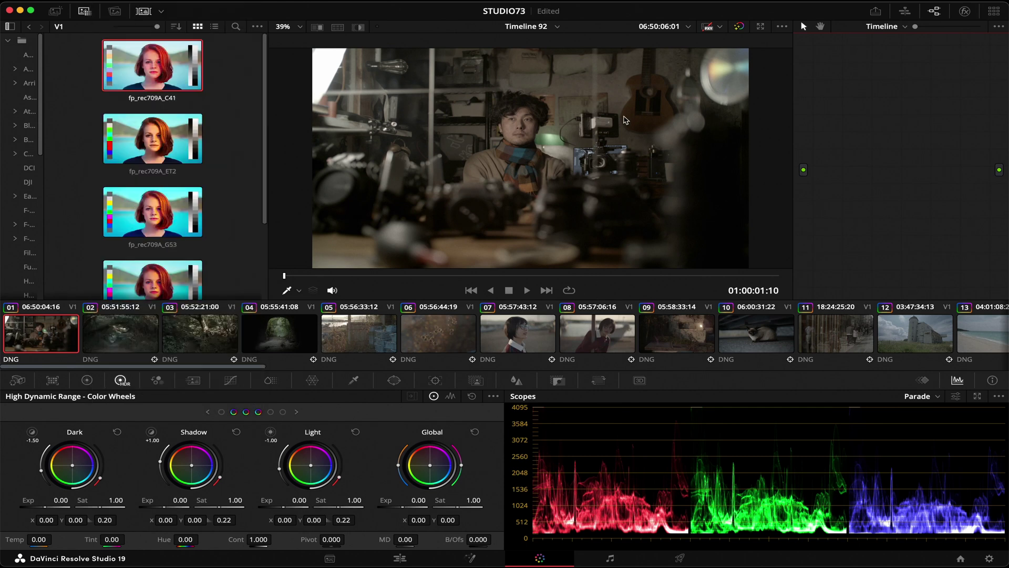
left_click(284, 120)
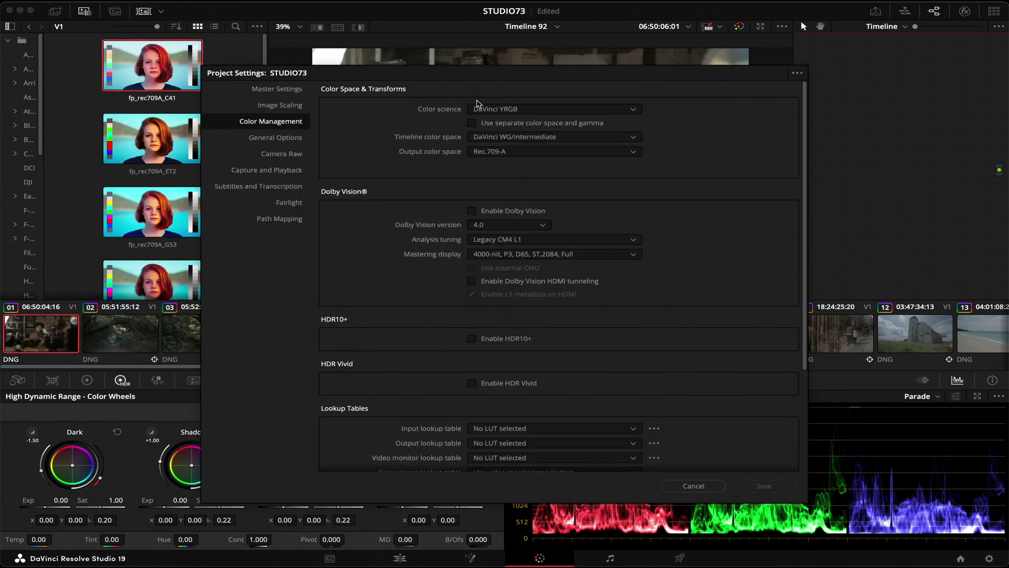
left_click(547, 114)
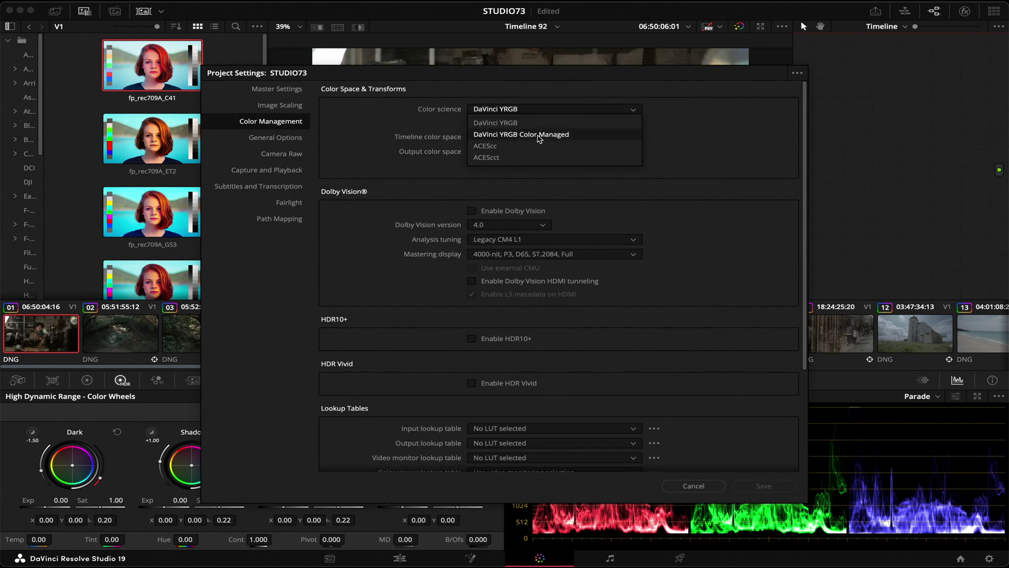
left_click(503, 125)
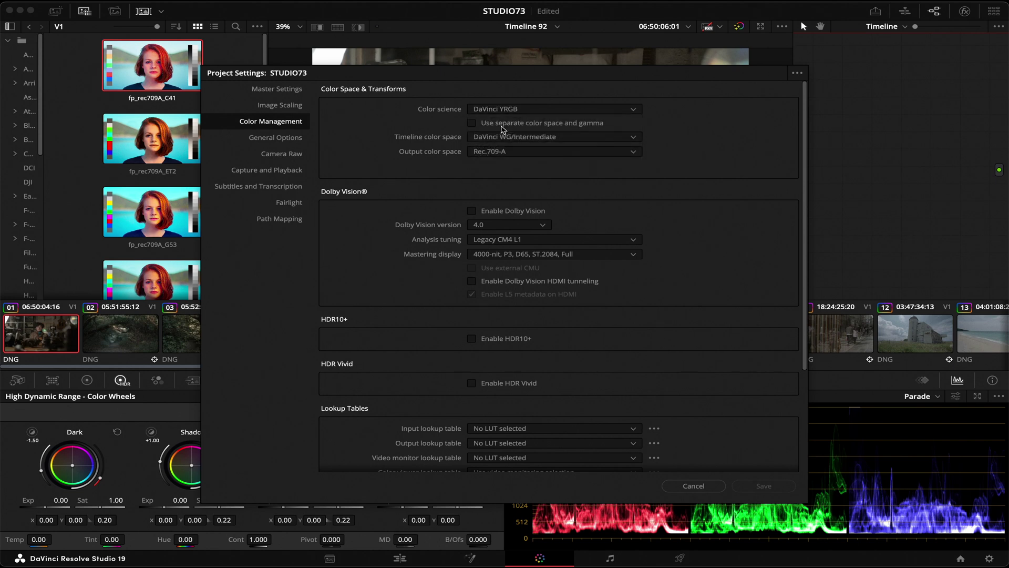
left_click(537, 109)
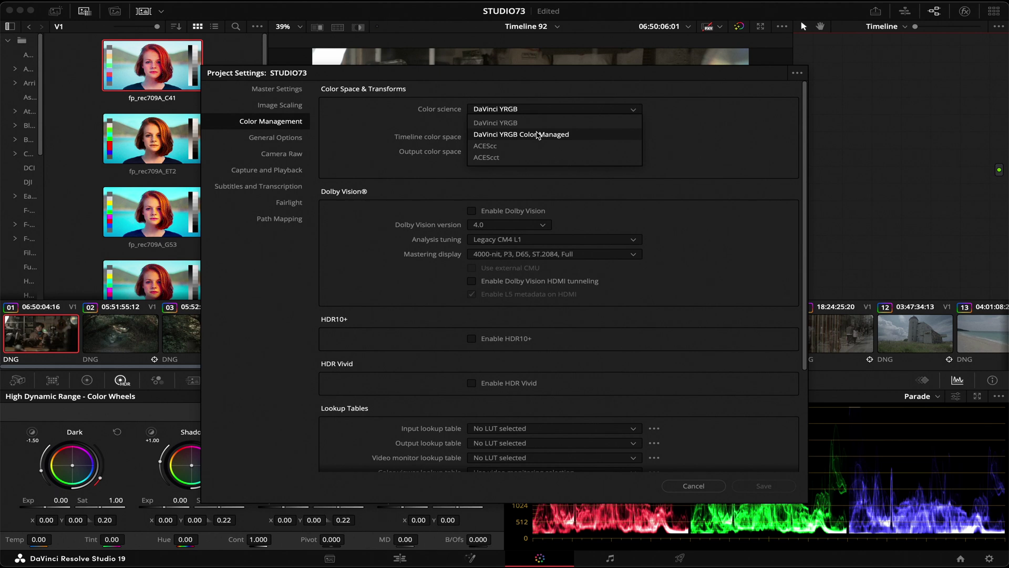
left_click(524, 124)
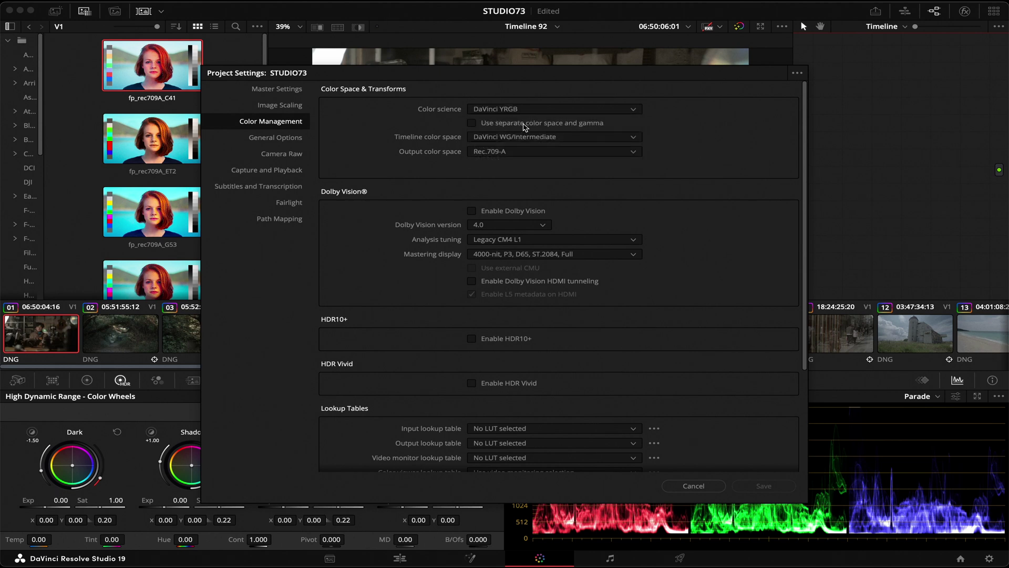
left_click(568, 107)
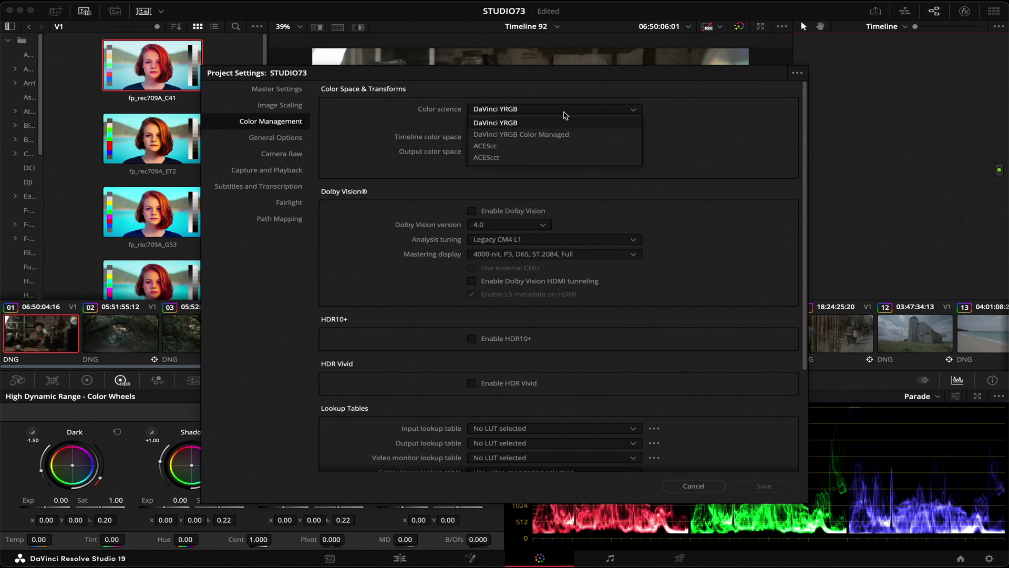
left_click(532, 124)
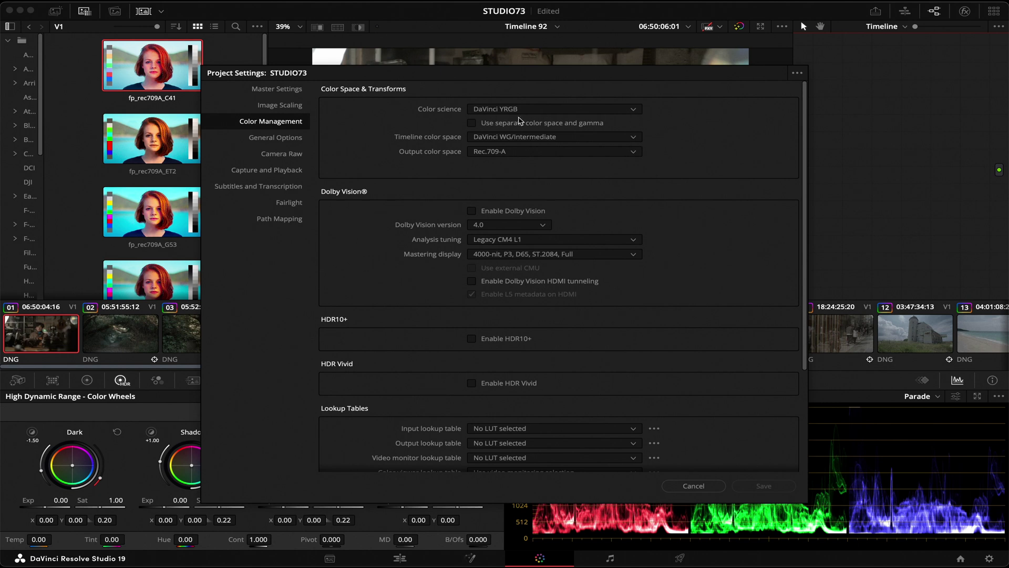
Choose DaVinci WG/Intermediate as the project's timeline color space.
left_click(594, 141)
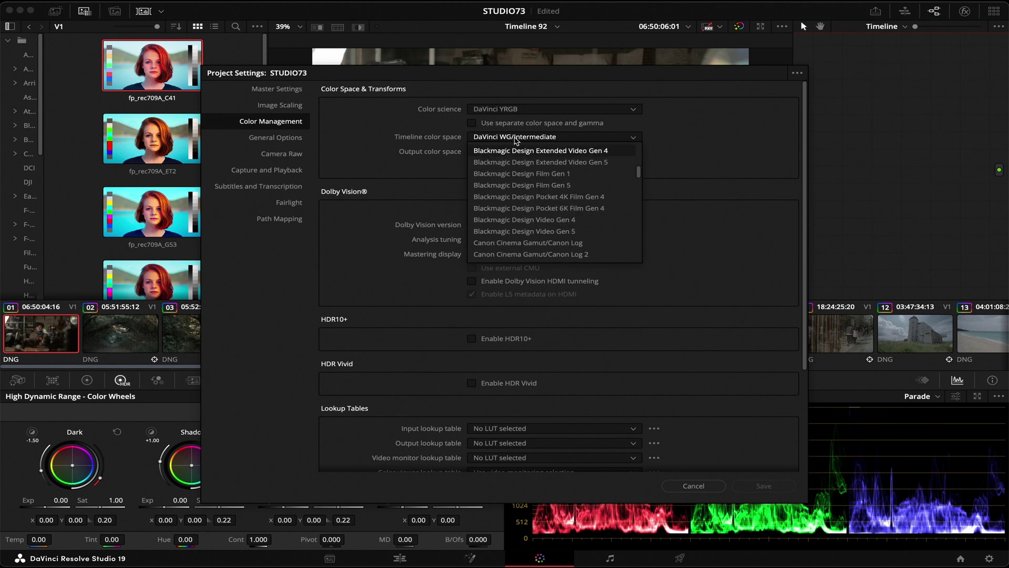
scroll(520, 221, "down", 15)
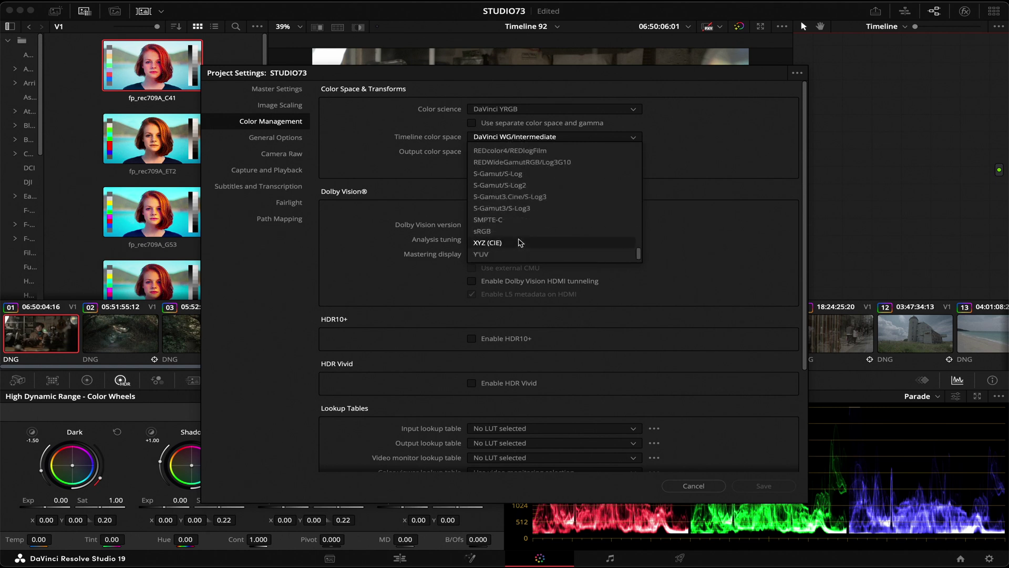
scroll(520, 242, "up", 12)
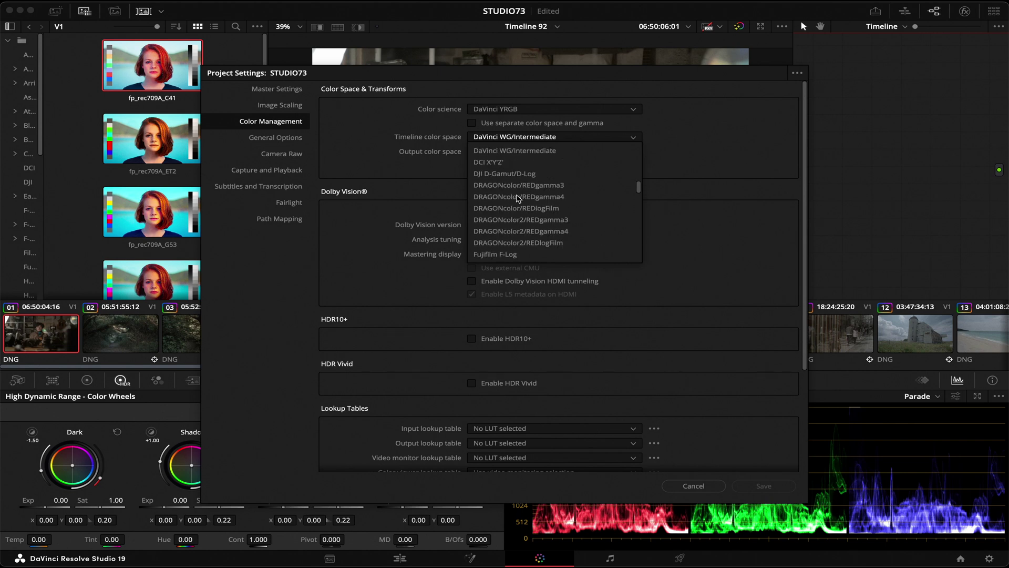
scroll(518, 197, "down", 10)
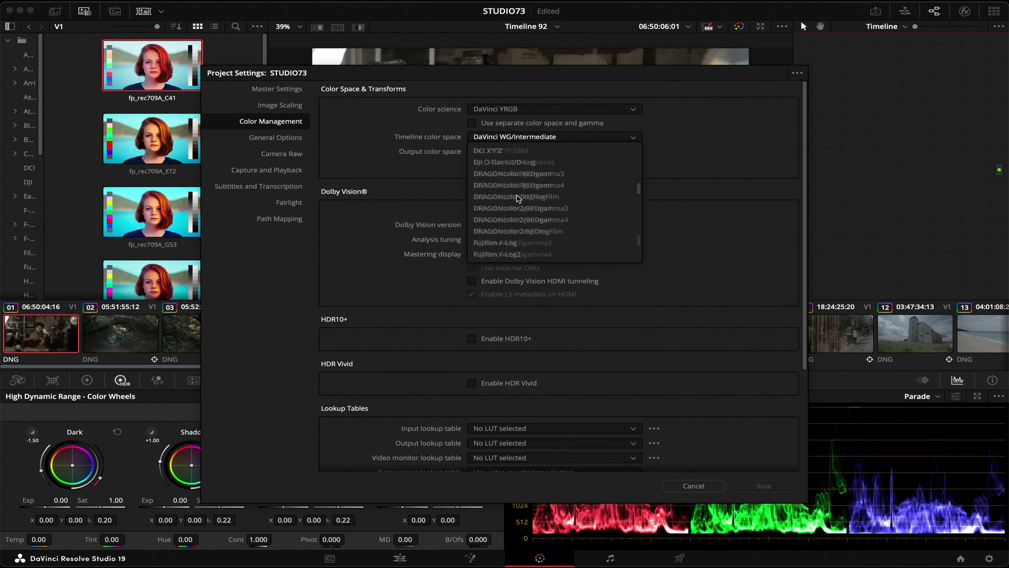
scroll(518, 198, "up", 5)
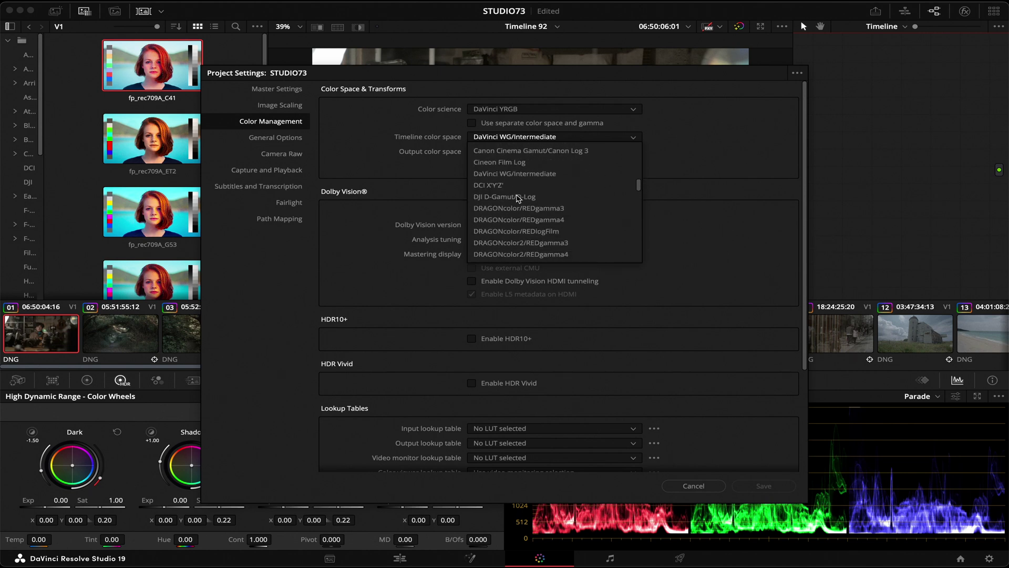
left_click(518, 174)
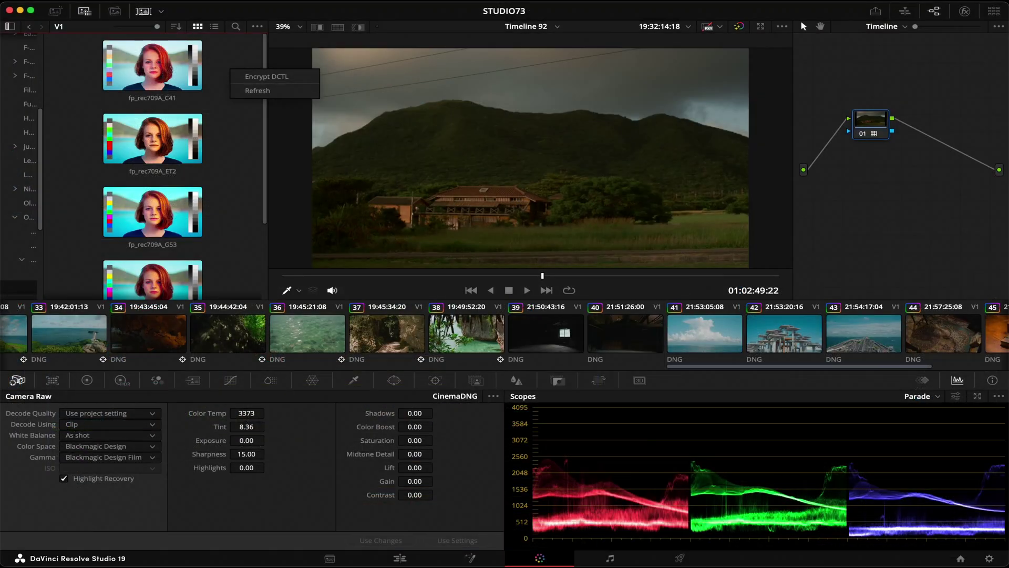
left_click(112, 2)
left_click(208, 218)
left_click(224, 183)
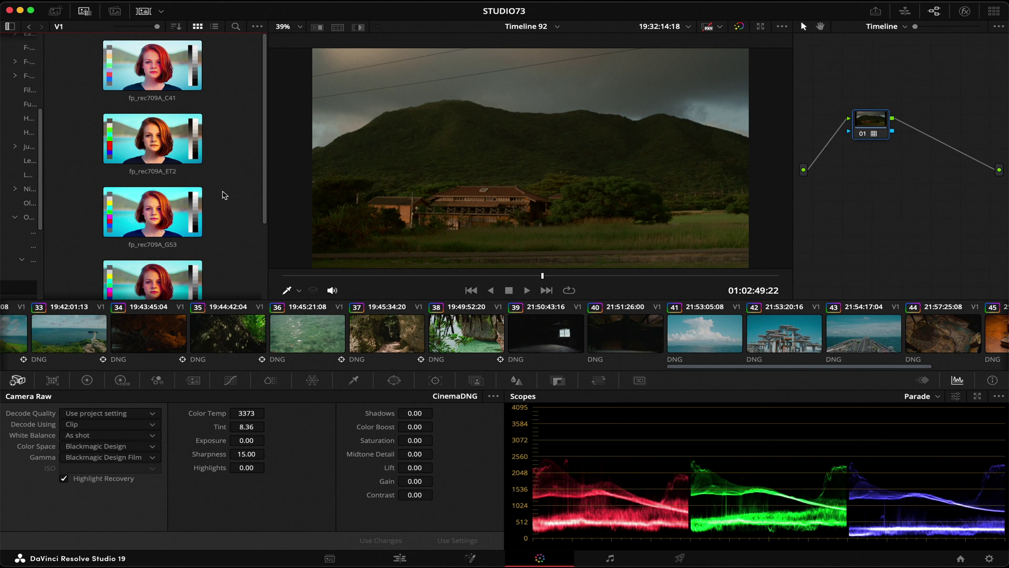
right_click(244, 213)
left_click(30, 160)
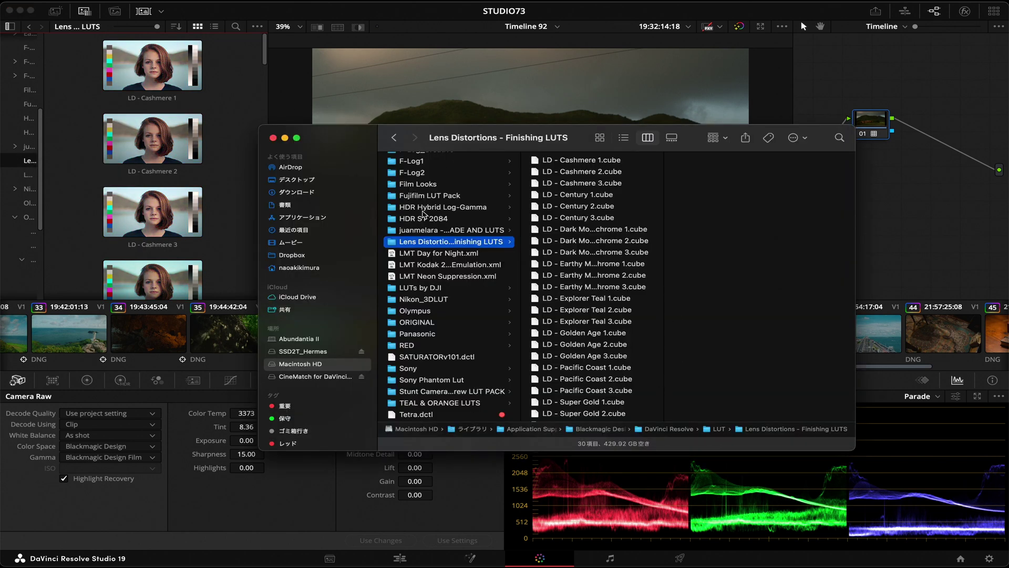
scroll(449, 294, "down", 3)
left_click(16, 131)
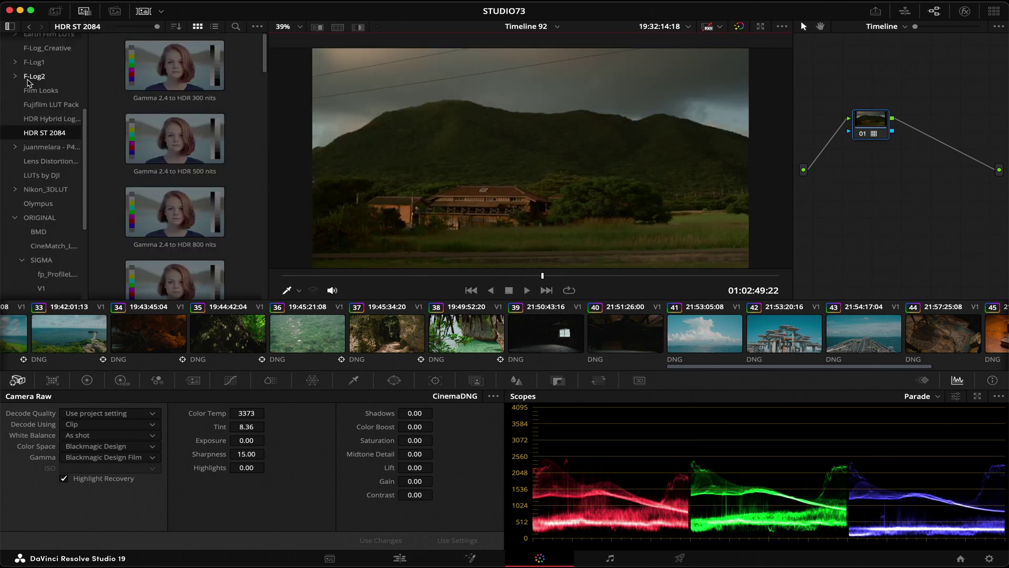
Reveal the Fujifilm LUT Pack folder in Finder, go up to its parent LUT folder, and enlarge the window.
right_click(23, 107)
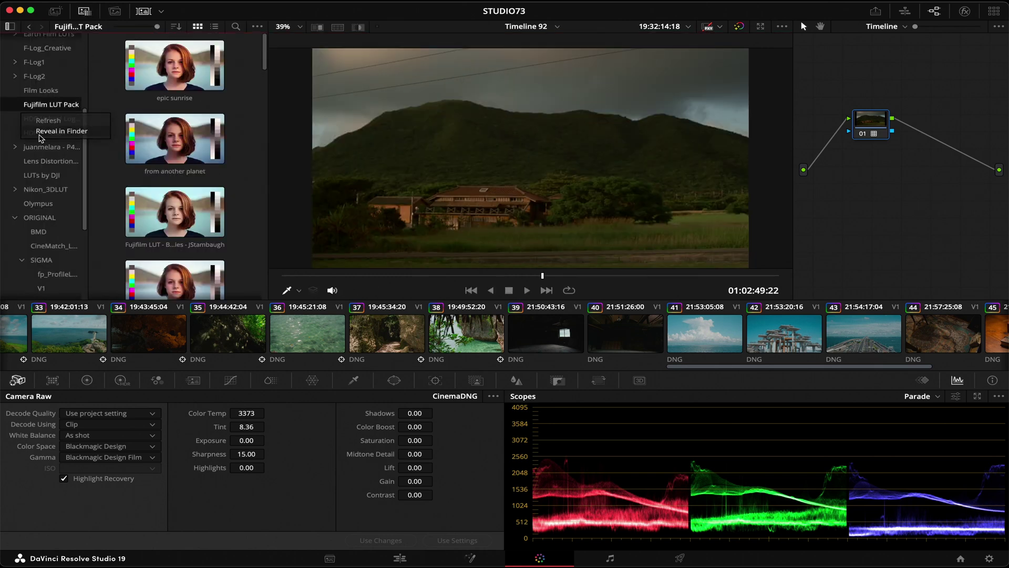
left_click(40, 134)
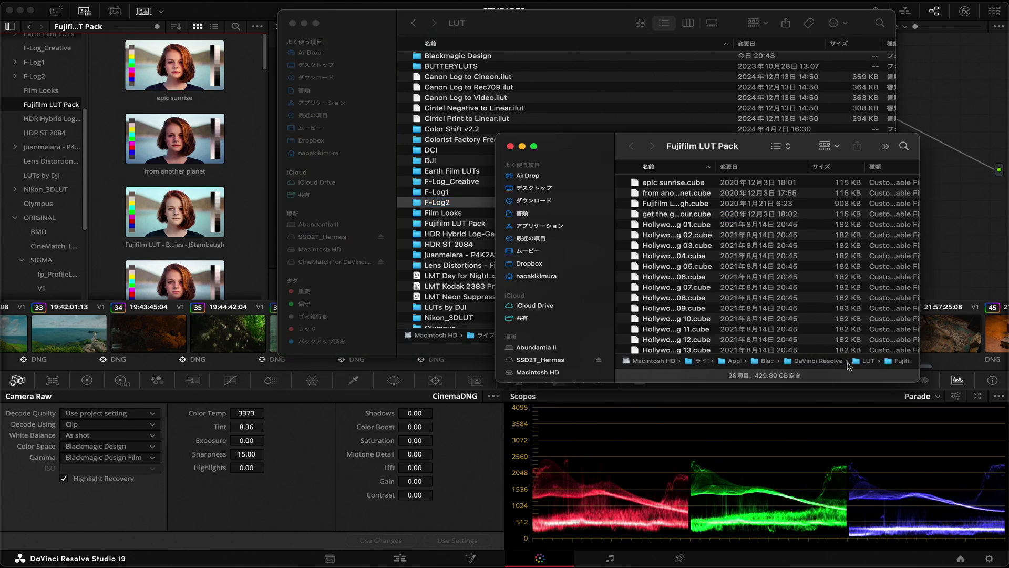
double_click(866, 360)
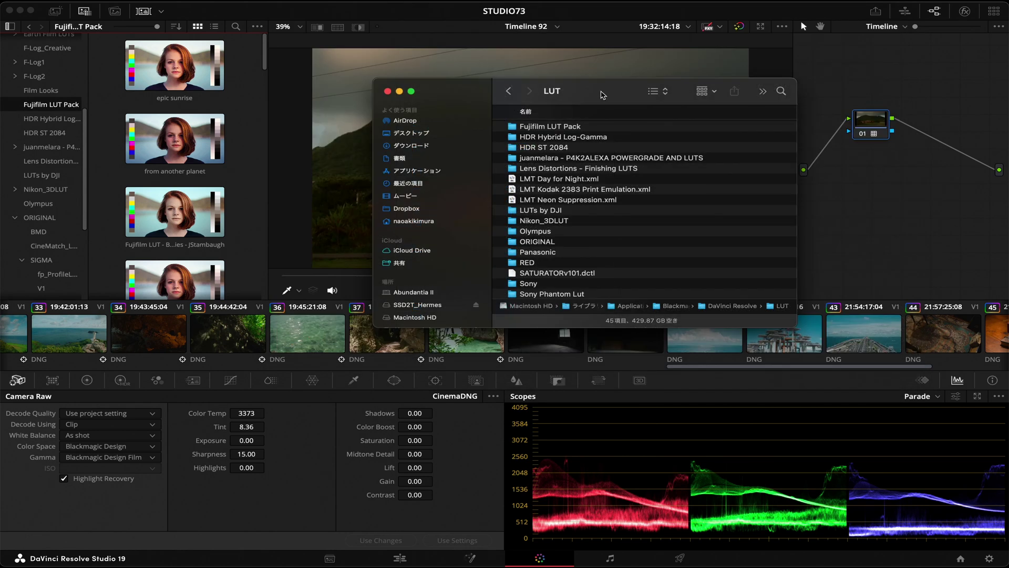
left_click_drag(602, 95, 545, 42)
left_click_drag(740, 278, 769, 345)
Place the desktop folder "fp Normalize LUT | fp to Rec709A V1" in DaVinci Resolve's LUT folder.
key("F11")
key("F11")
key("F11")
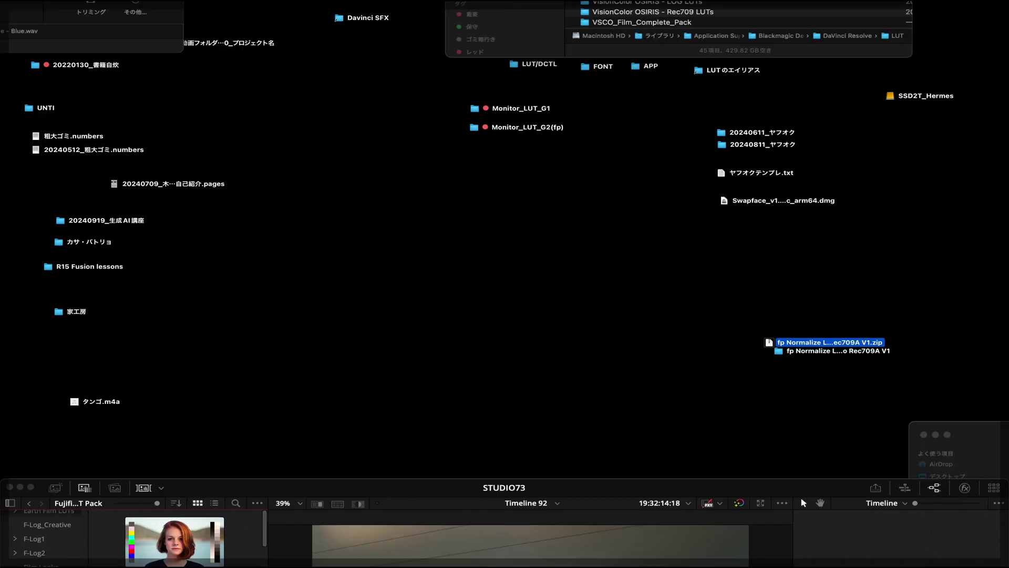
key("F11")
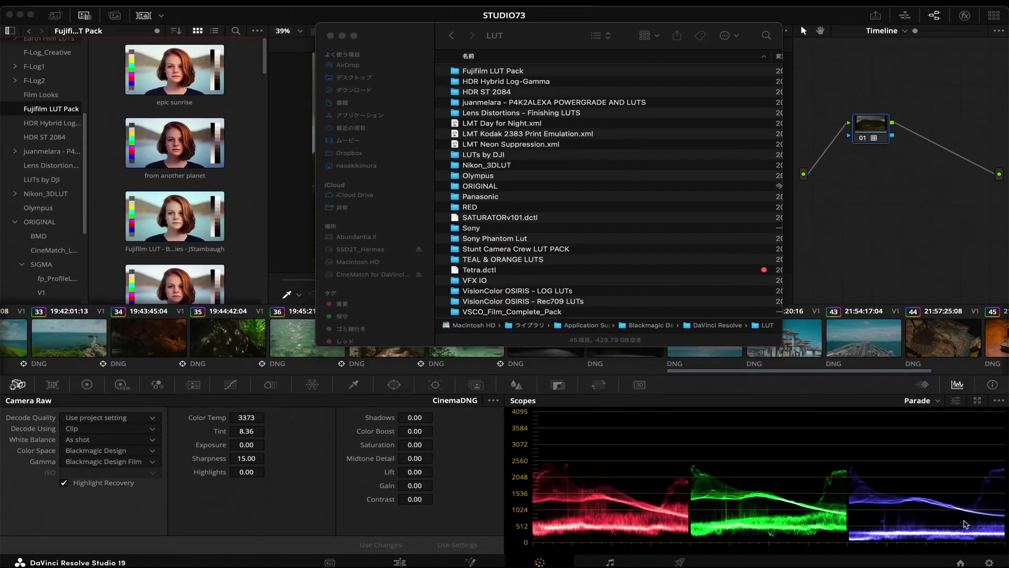
key("F11")
key("F11")
left_click_drag(780, 353, 615, 257)
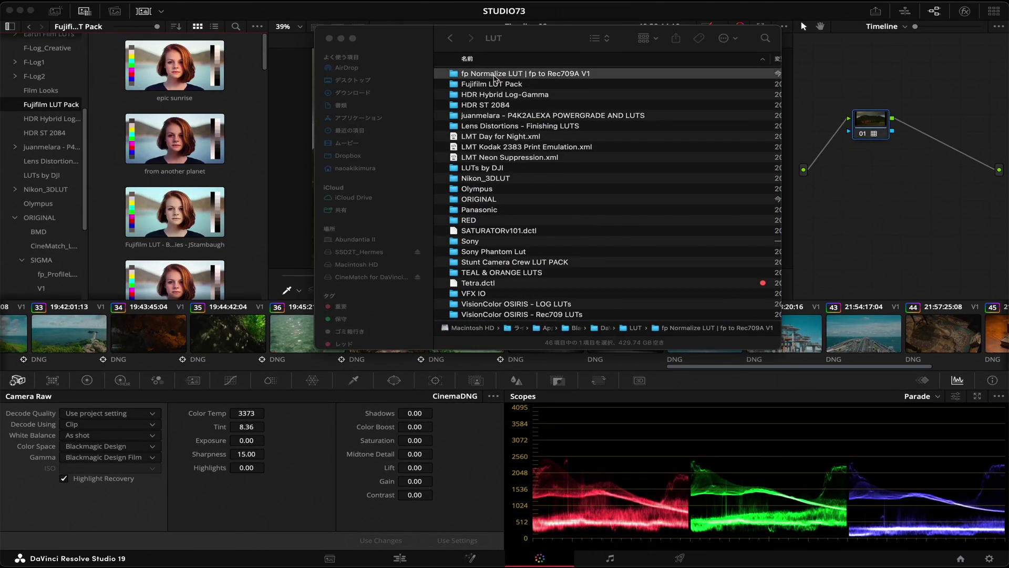
Refresh the LUT library in DaVinci Resolve and open the fp Normalize LUT folder and its Monitor_LUT subfolder.
left_click(241, 105)
right_click(240, 105)
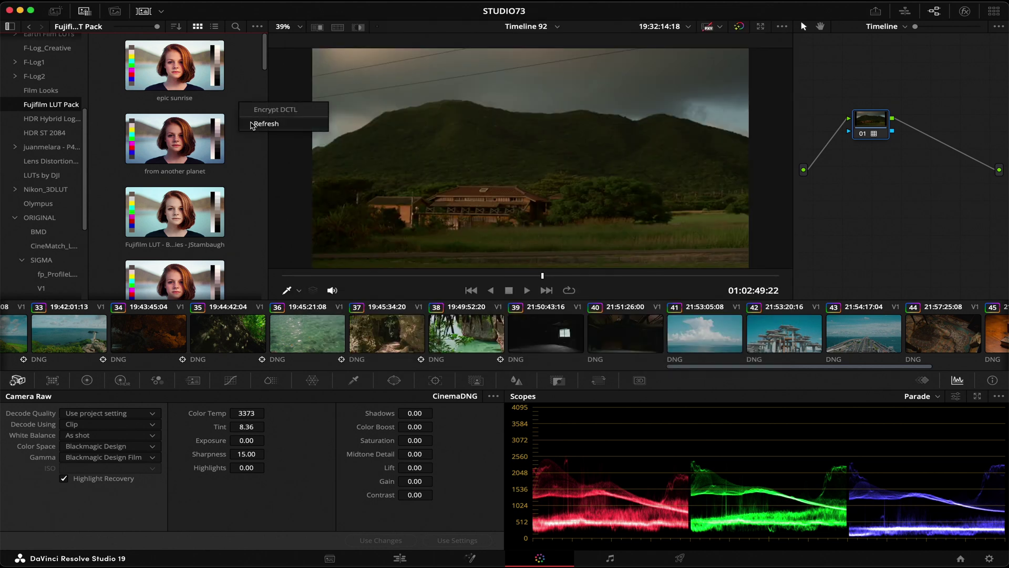
left_click(263, 123)
left_click(68, 267)
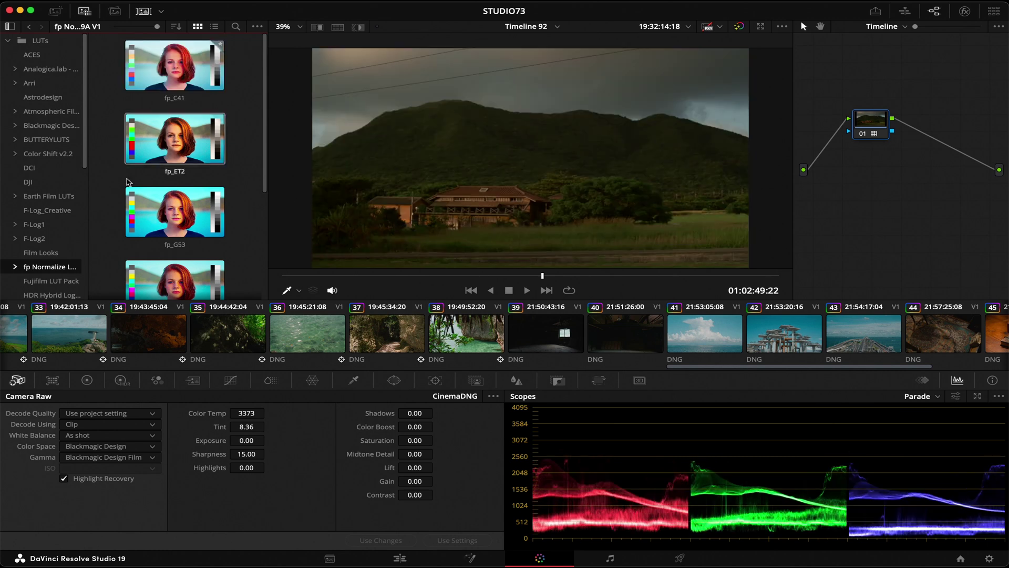
scroll(178, 158, "down", 5)
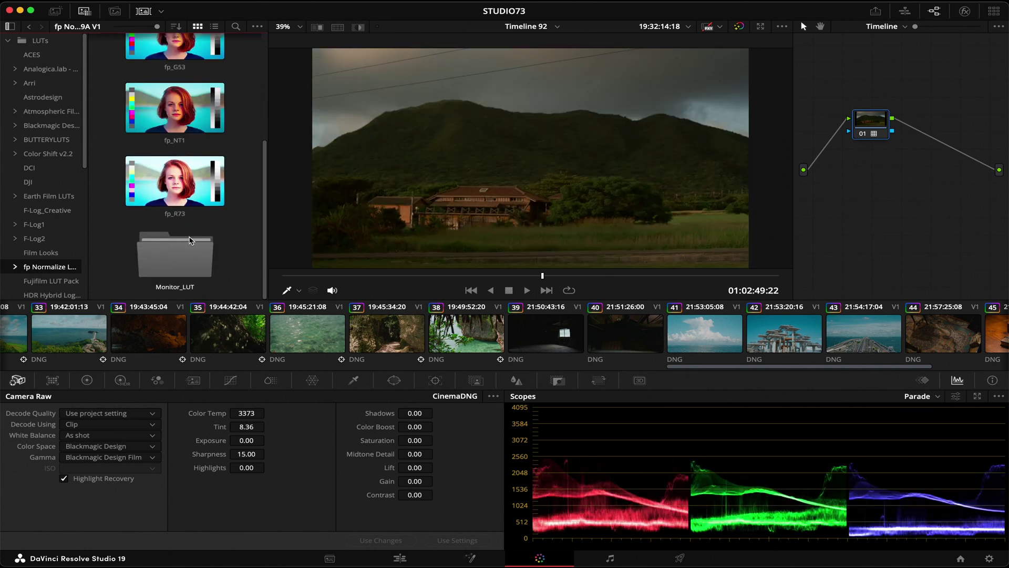
double_click(192, 251)
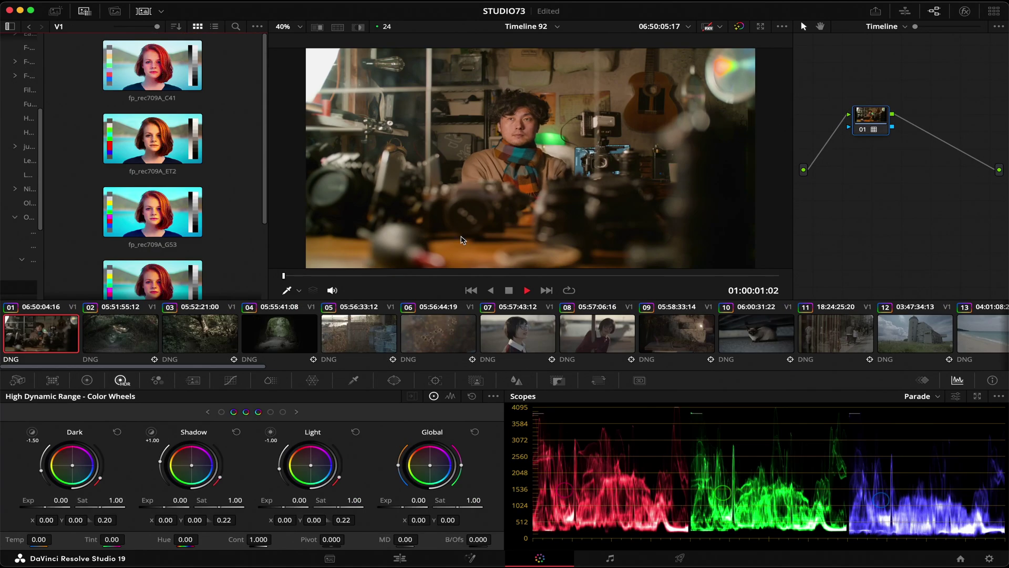
Stop playback and review the current LUT's look and parade scope on clips 07, 08, 14, 15 and 12.
key("space")
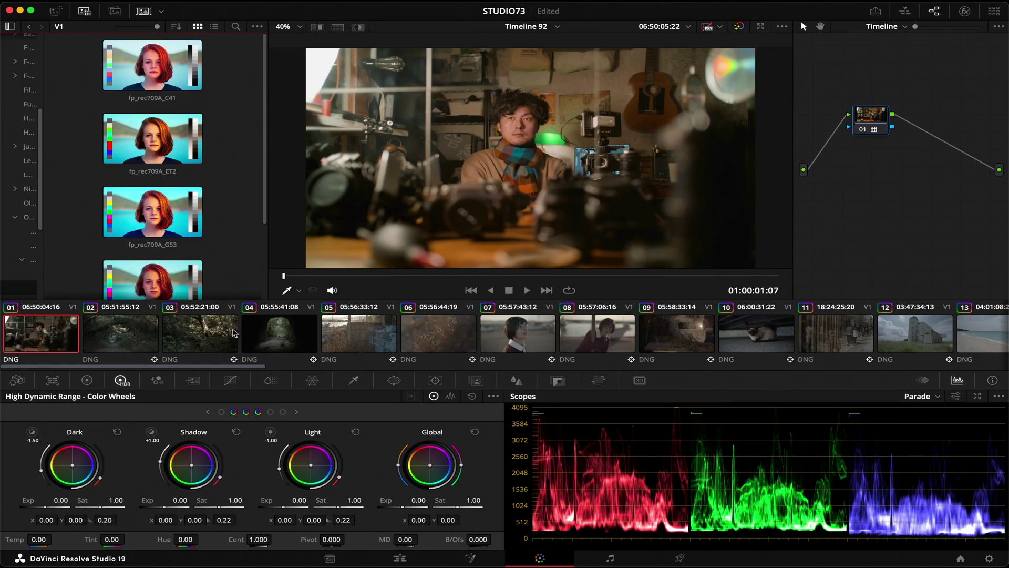
left_click(353, 336)
left_click(448, 341)
left_click(494, 341)
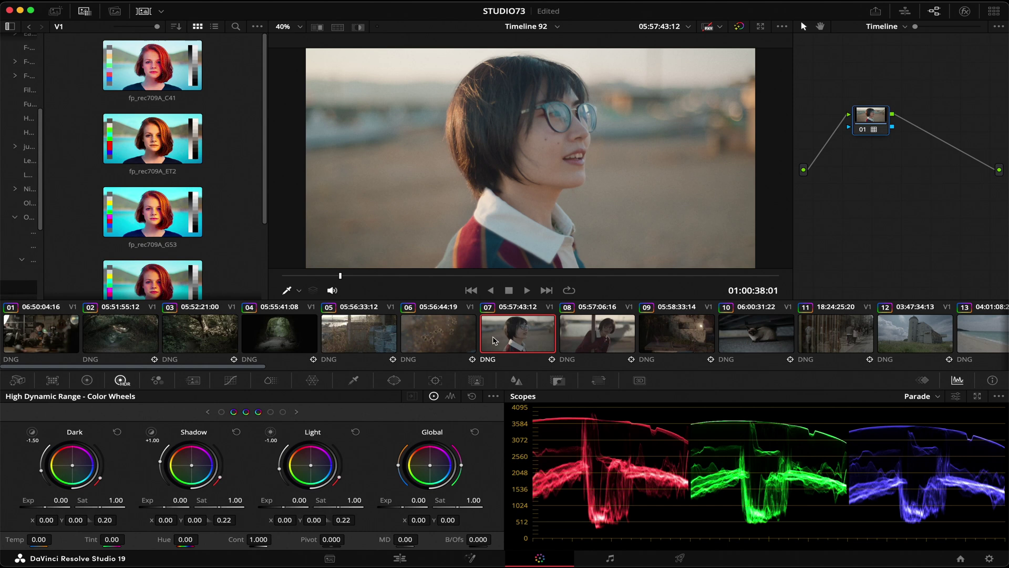
left_click(583, 339)
scroll(604, 339, "right", 5)
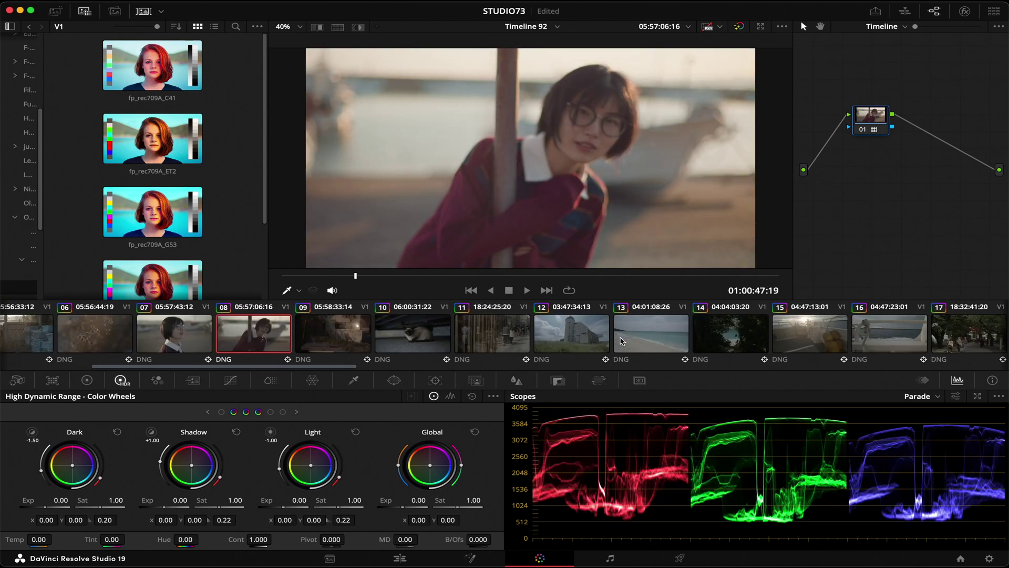
left_click(730, 334)
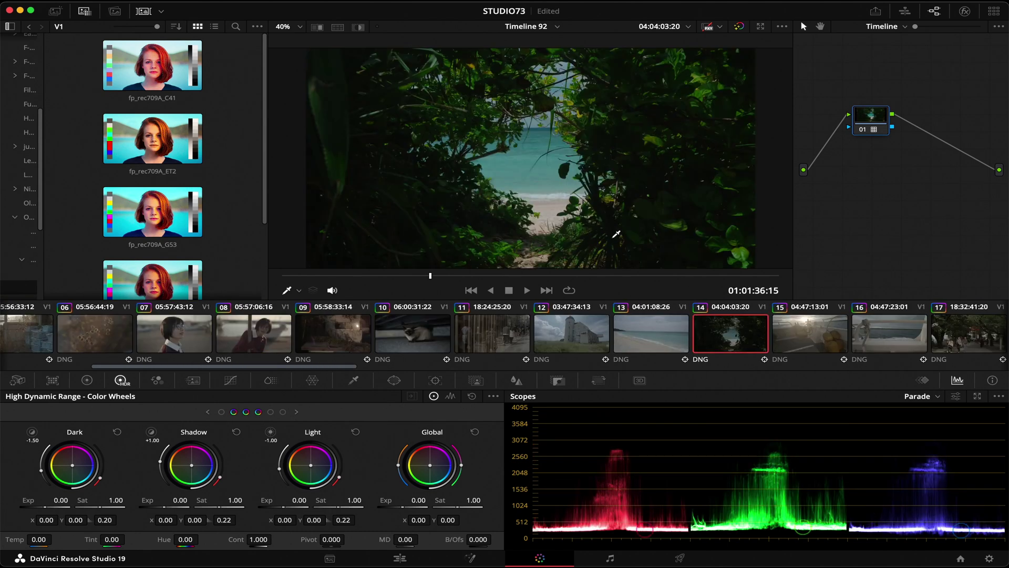
scroll(459, 213, "down", 1)
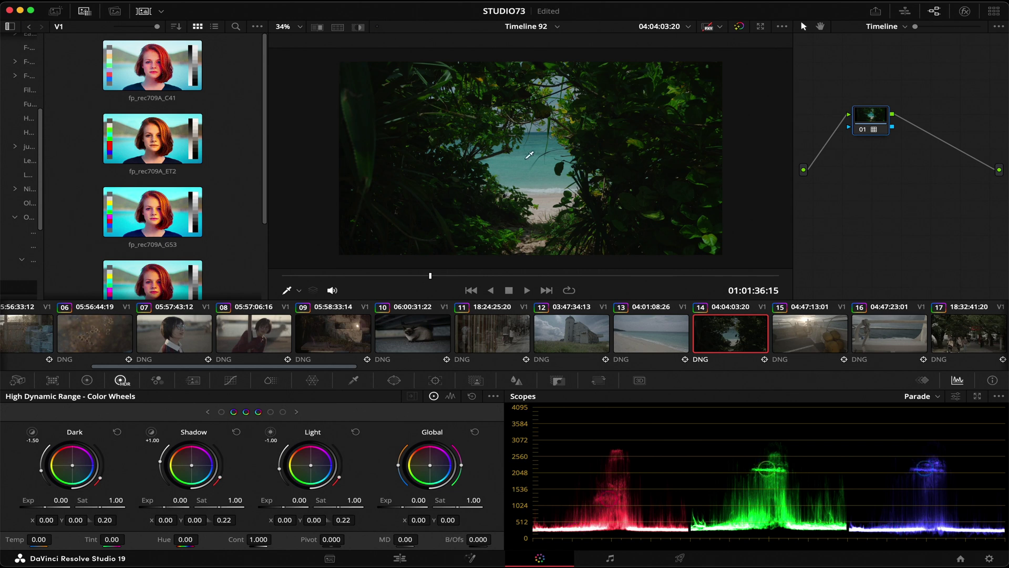
left_click(809, 335)
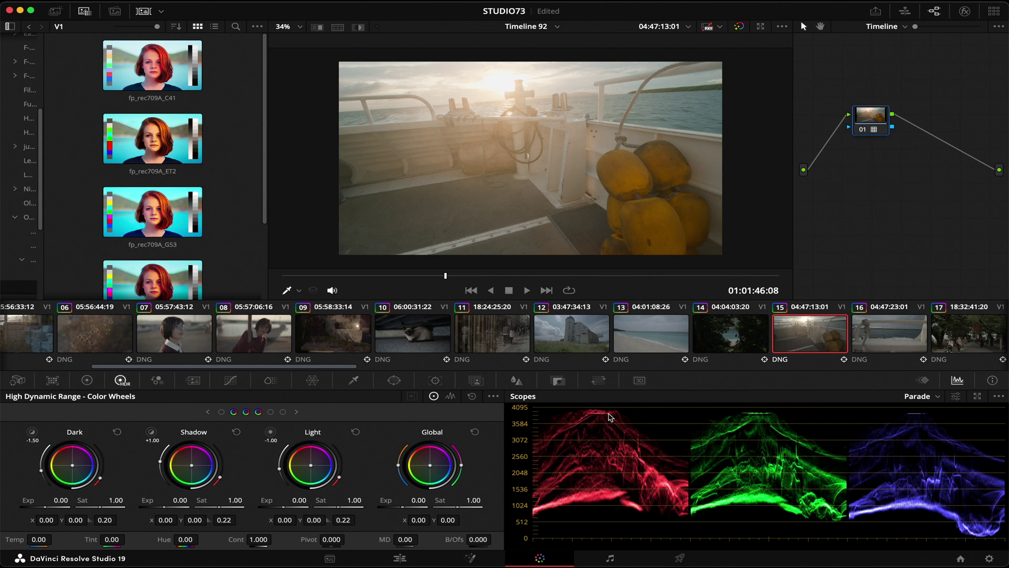
scroll(594, 339, "right", 4)
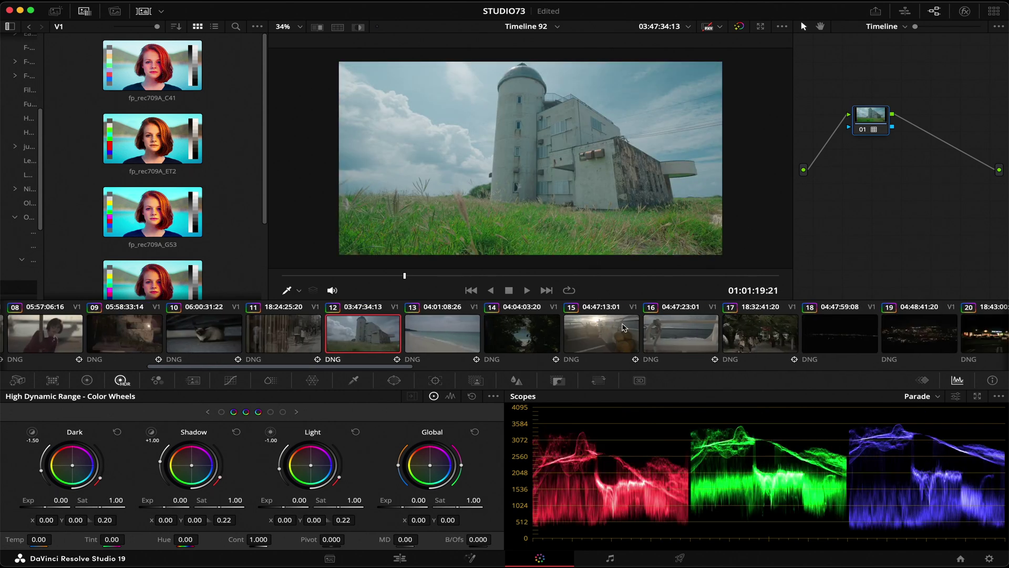
Preview the Monitor_LUT looks fp_rec709A_NT1 and fp_rec709A_R73 on clip 15.
scroll(177, 170, "down", 1)
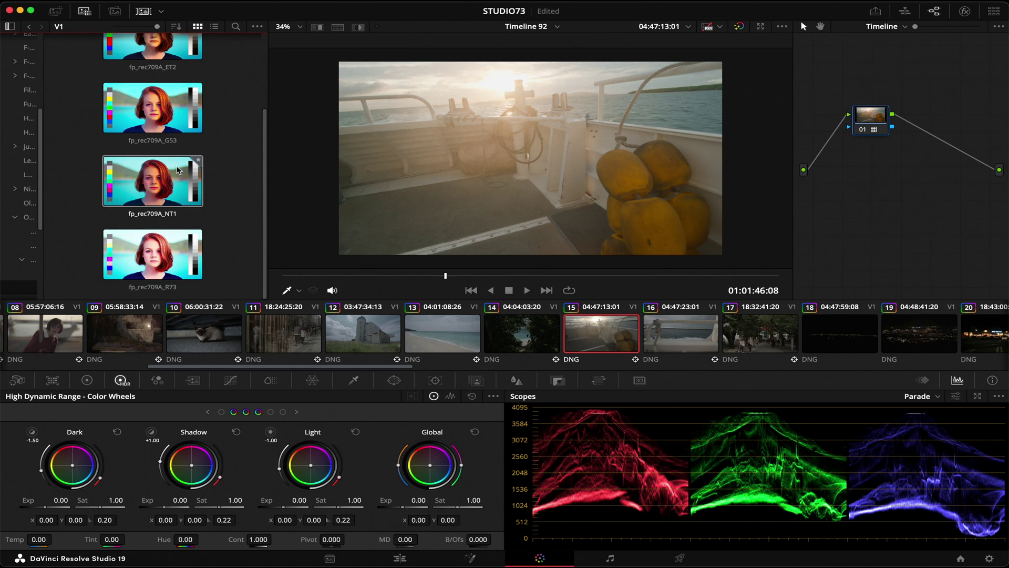
scroll(178, 169, "up", 1)
scroll(221, 220, "down", 3)
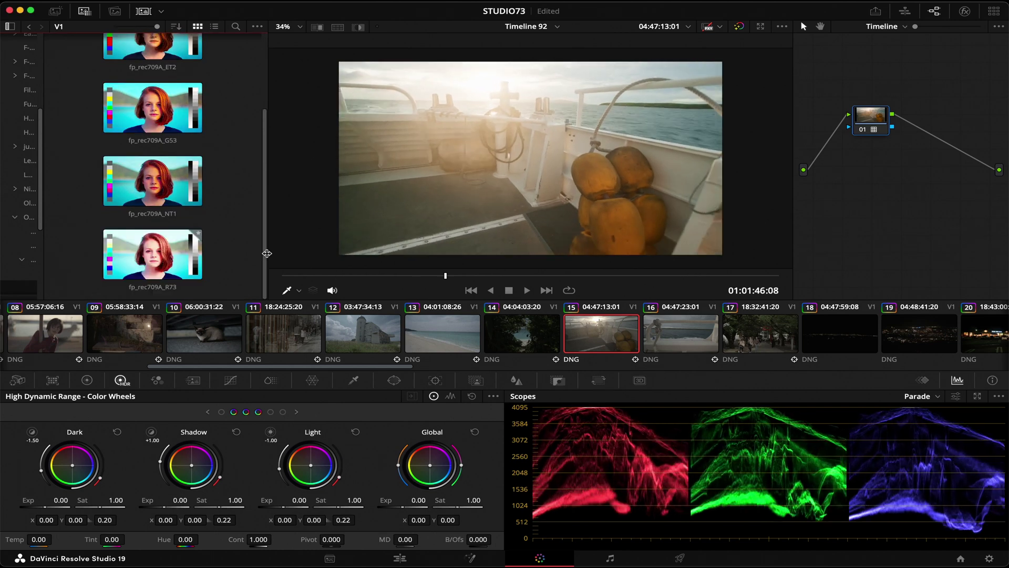
scroll(185, 125, "up", 3)
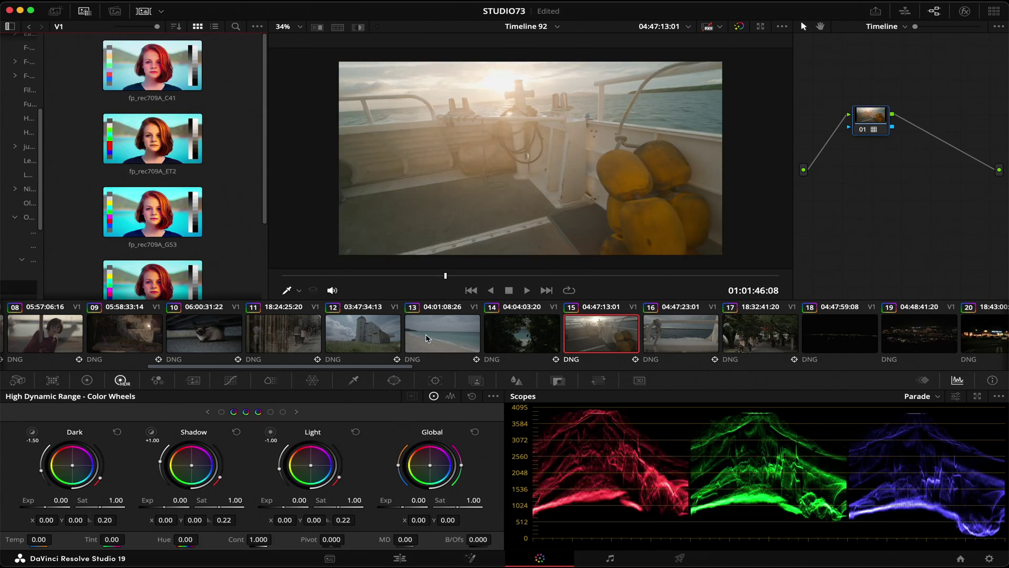
Examine street clip 11 and night cityscape clip 18 in the viewer and parade scope.
left_click(310, 339)
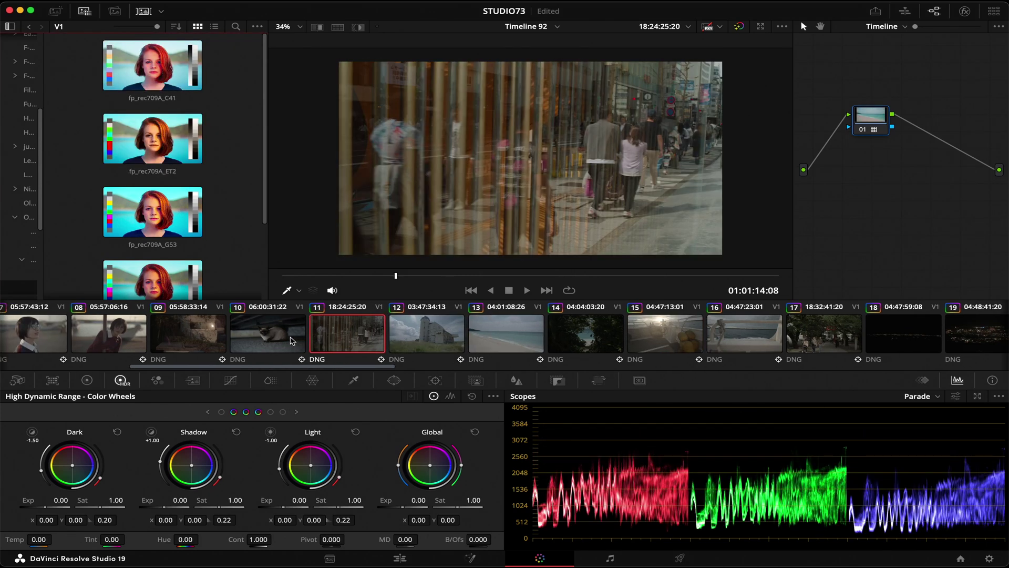
scroll(421, 334, "down", 5)
left_click(582, 337)
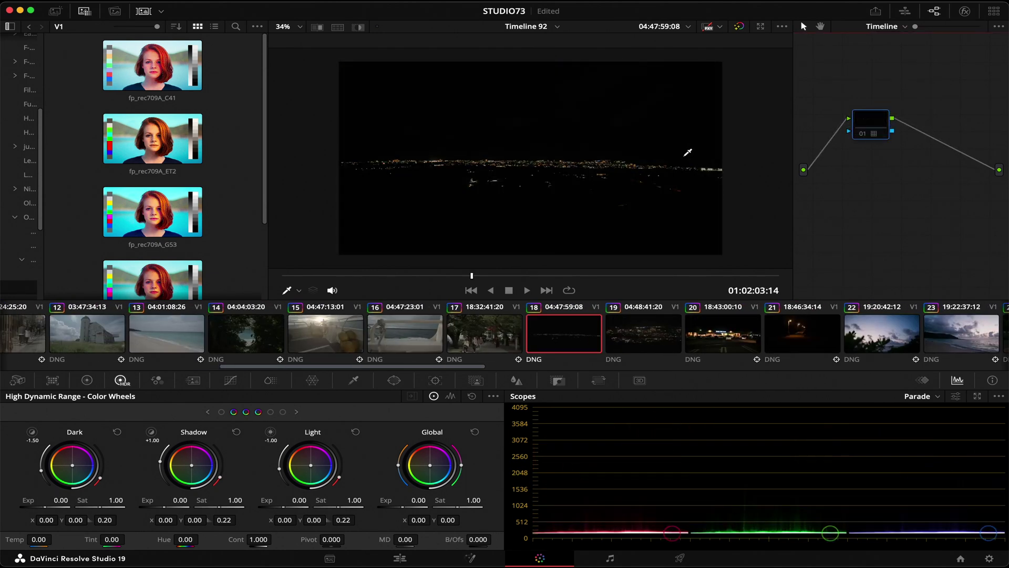
Apply the fp_rec709A_ET2 LUT to the timeline node and view it on clips 15 and 16.
left_click(322, 332)
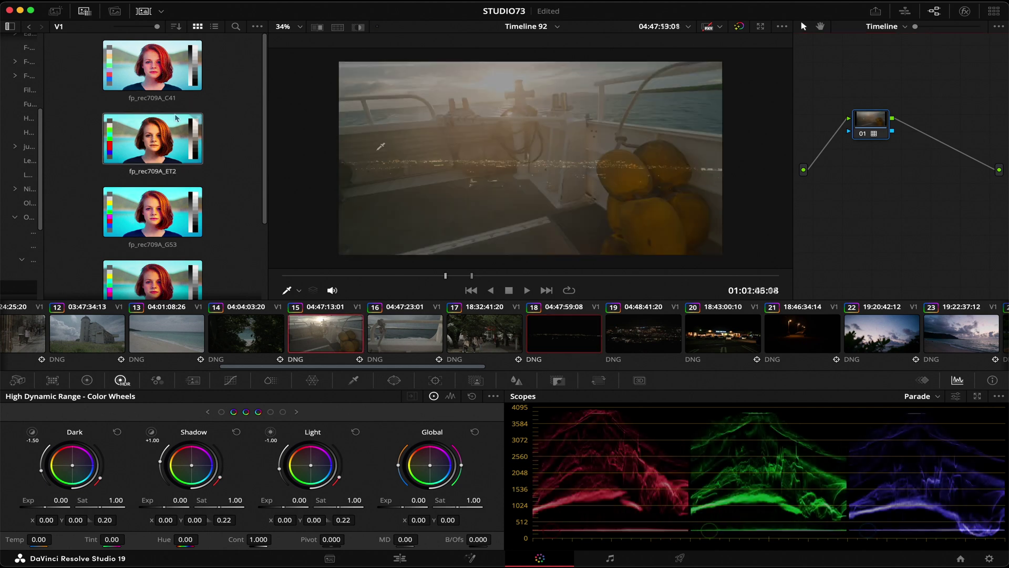
left_click(258, 330)
scroll(368, 334, "up", 5)
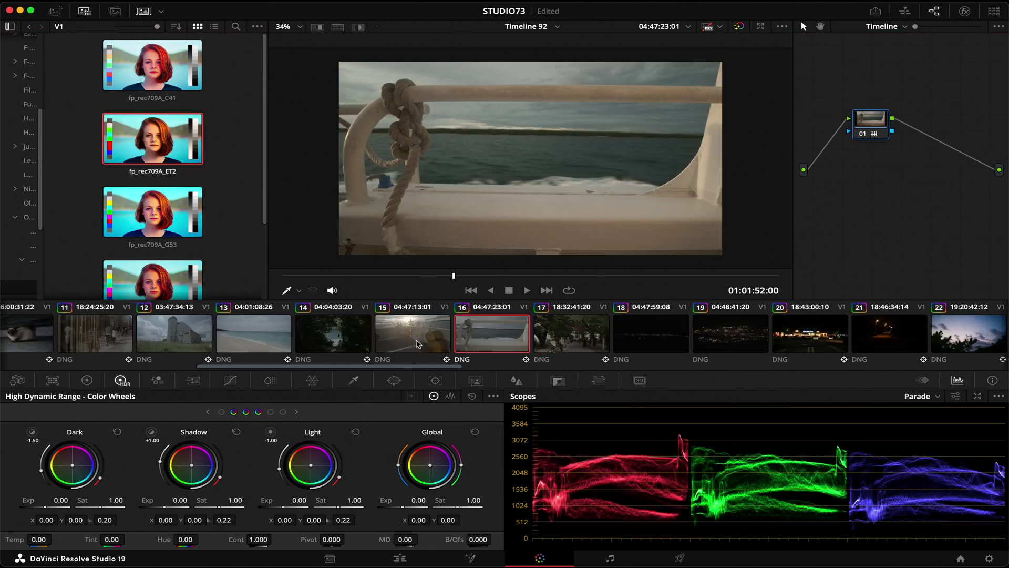
Review the timeline LUT on clips 07 and 03, inspecting the sunlit tree trunk in clip 03 up close.
left_click(450, 338)
left_click(528, 334)
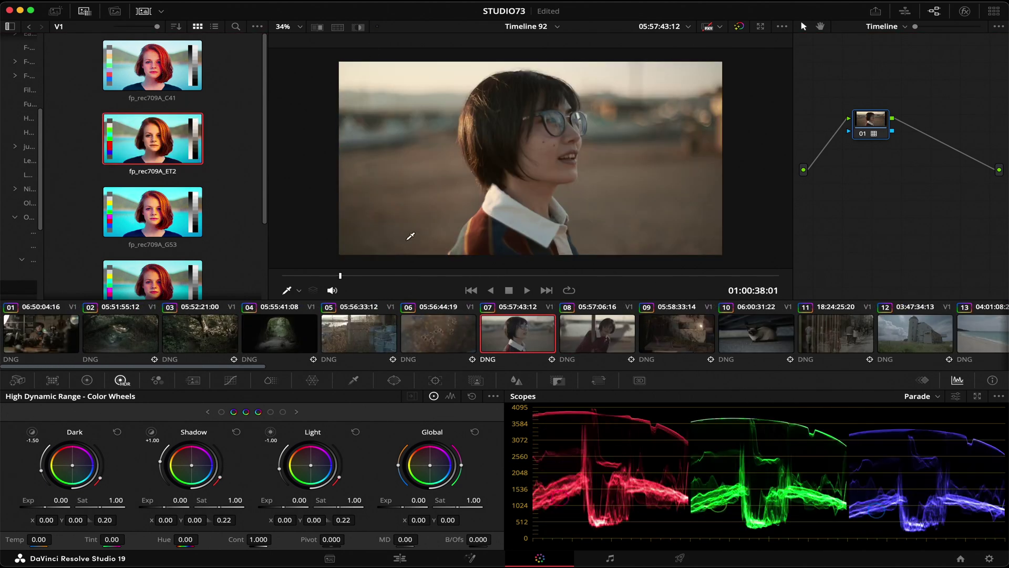
left_click(210, 325)
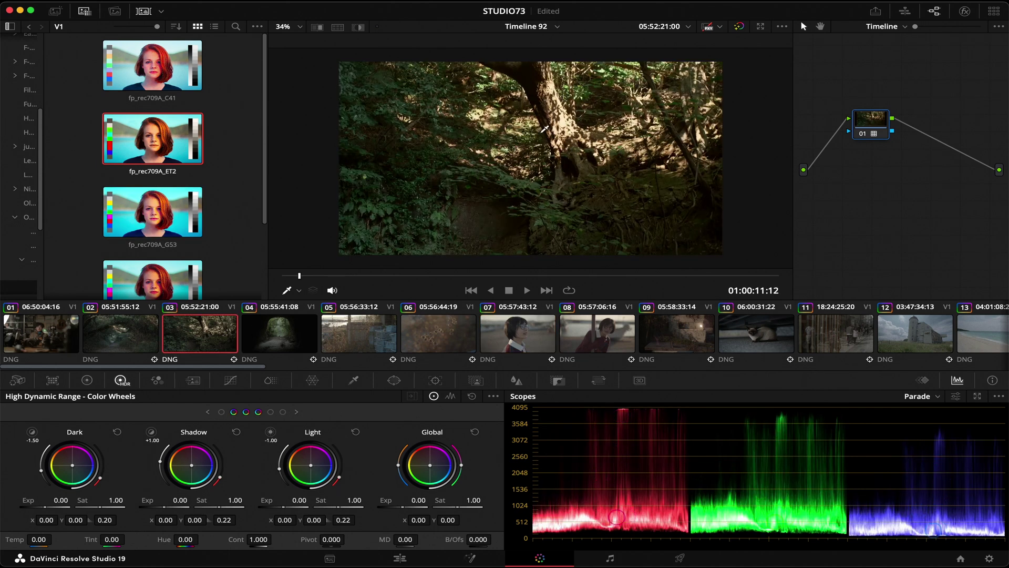
scroll(609, 106, "up", 10)
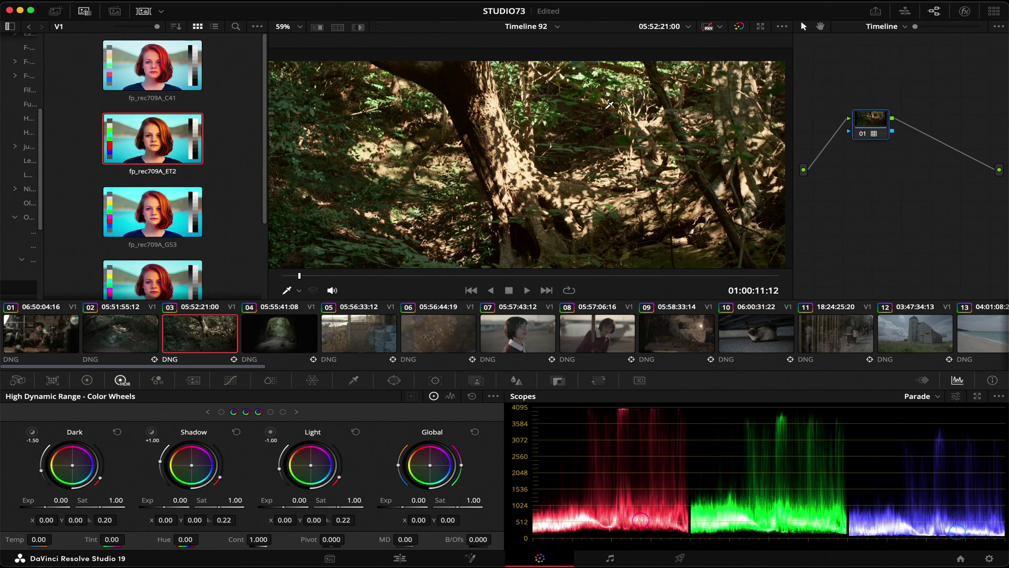
scroll(529, 197, "up", 1)
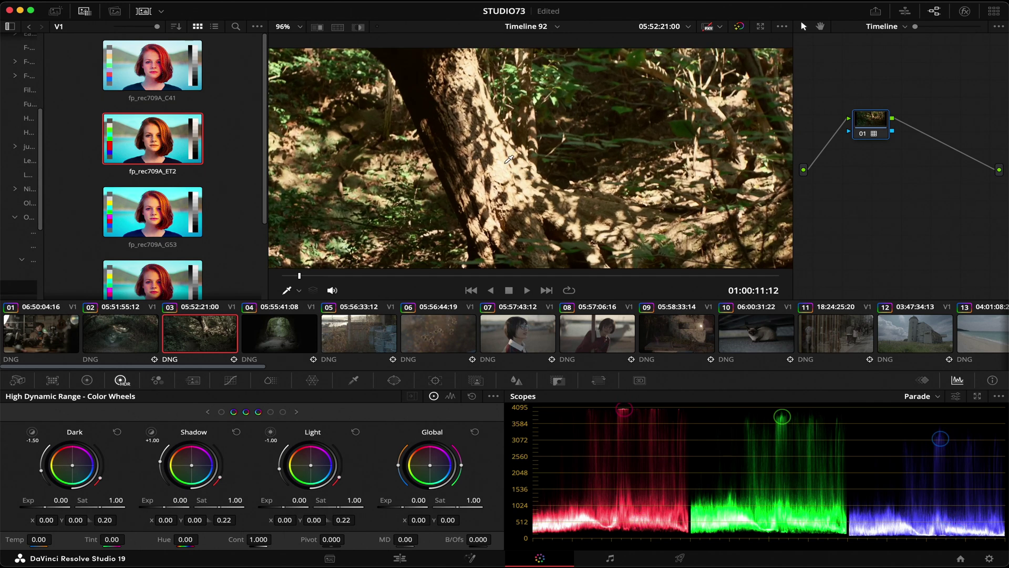
Disable the timeline LUT node and set clip 03's Camera Raw Highlights to 0.
key("ctrl+d")
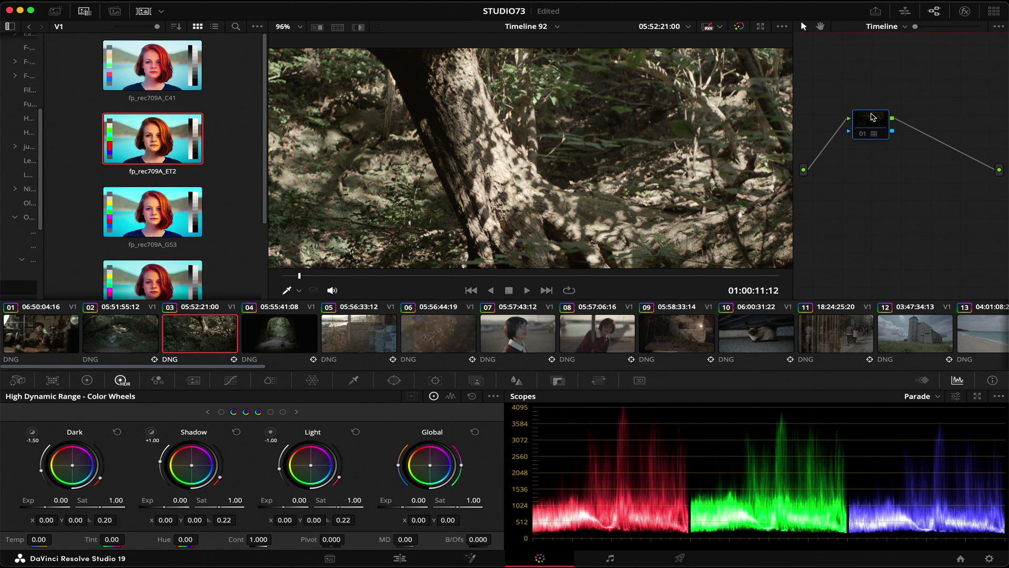
scroll(508, 166, "up", 7)
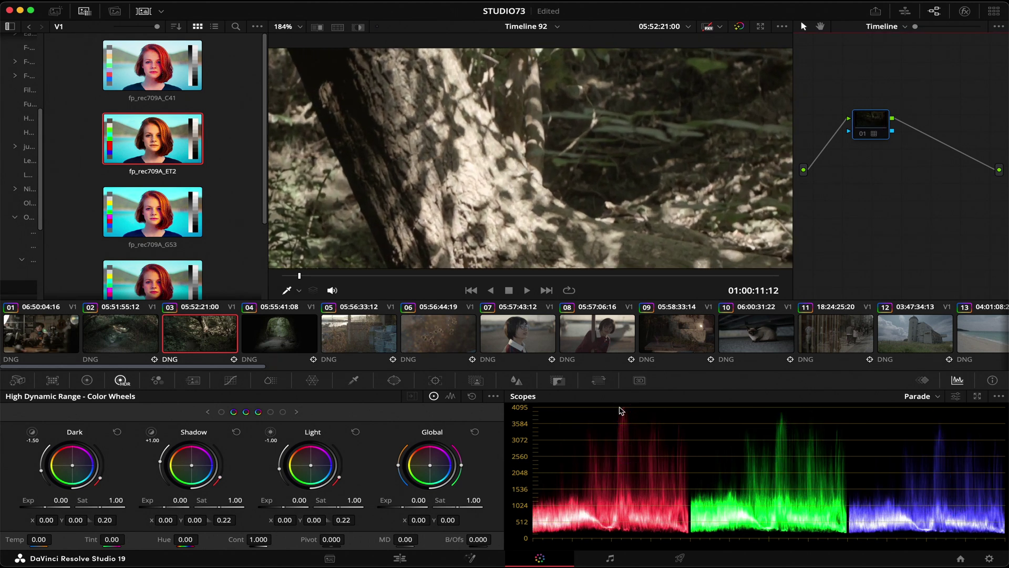
left_click(52, 381)
left_click(19, 380)
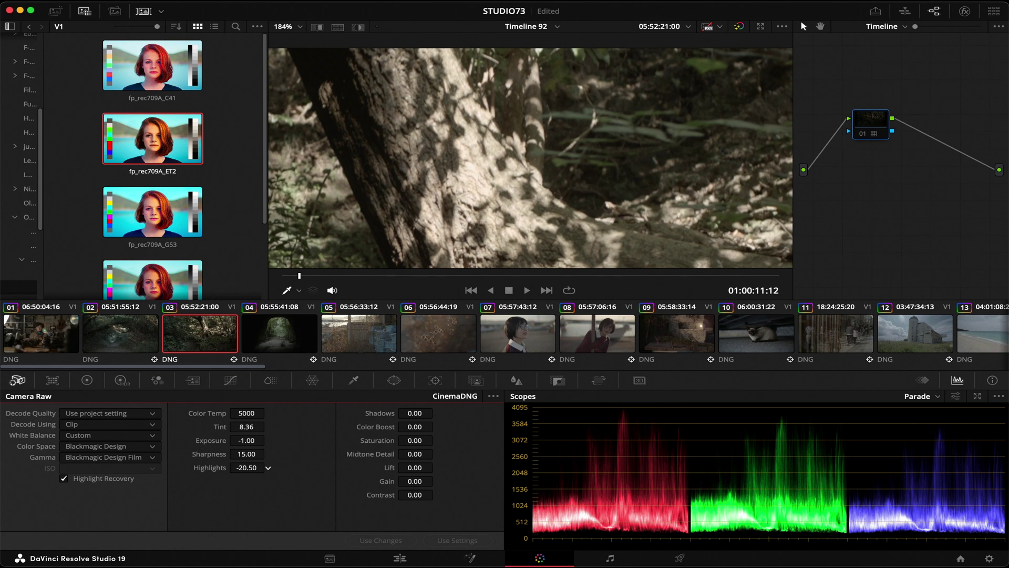
mouse_move(255, 472)
left_mouse_down()
mouse_move(231, 471)
mouse_move(247, 467)
left_mouse_up()
type("0")
key("Return")
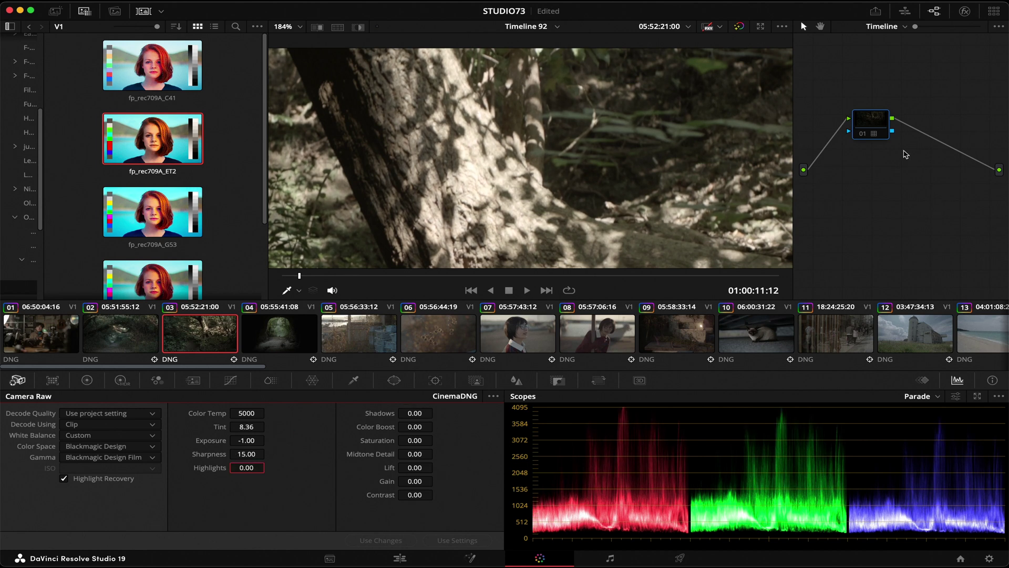
Re-enable the timeline LUT node and inspect the trunk highlights in clip 03 up close.
left_click(874, 127)
key("ctrl+d")
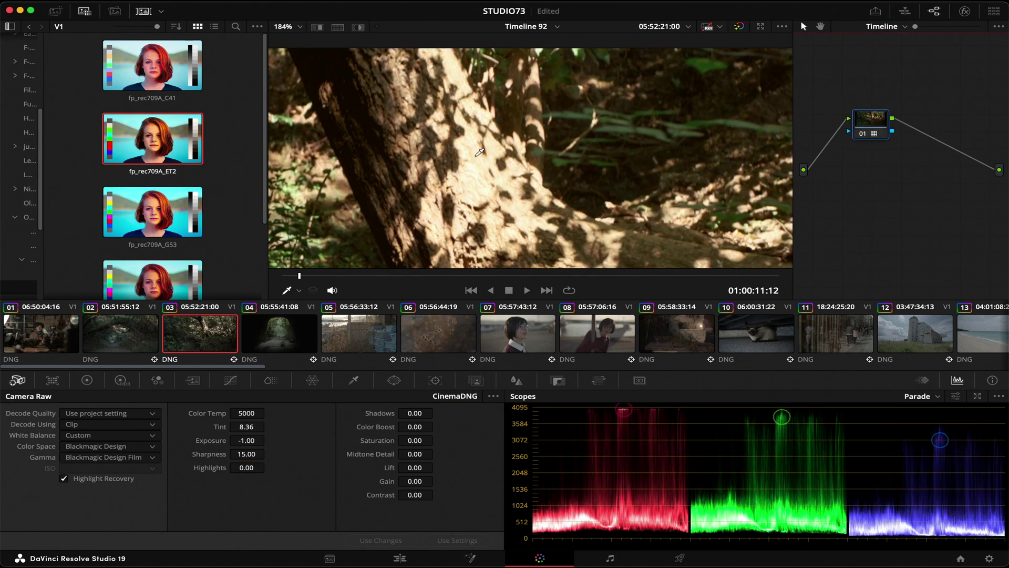
scroll(481, 164, "up", 6)
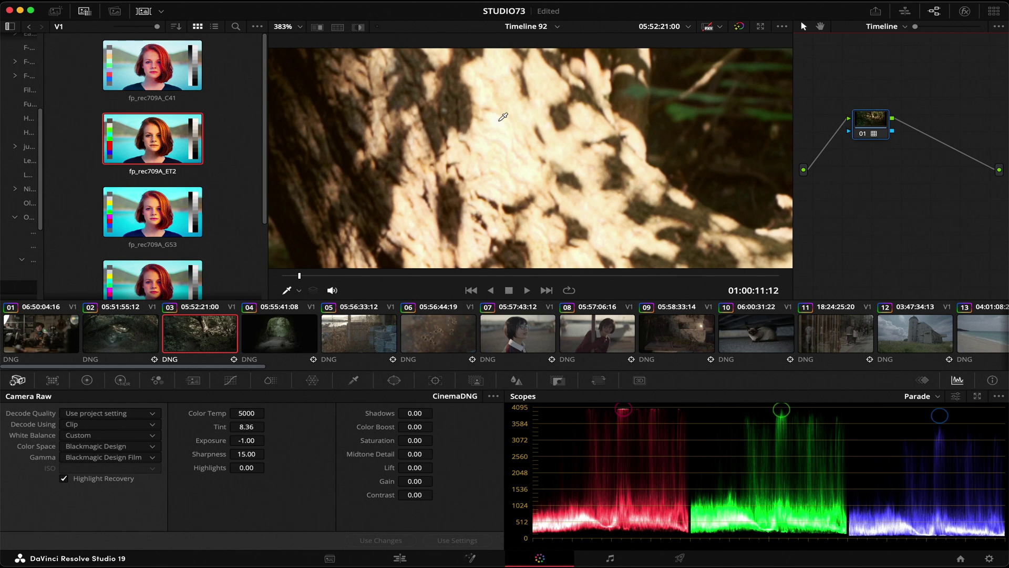
scroll(503, 116, "down", 8)
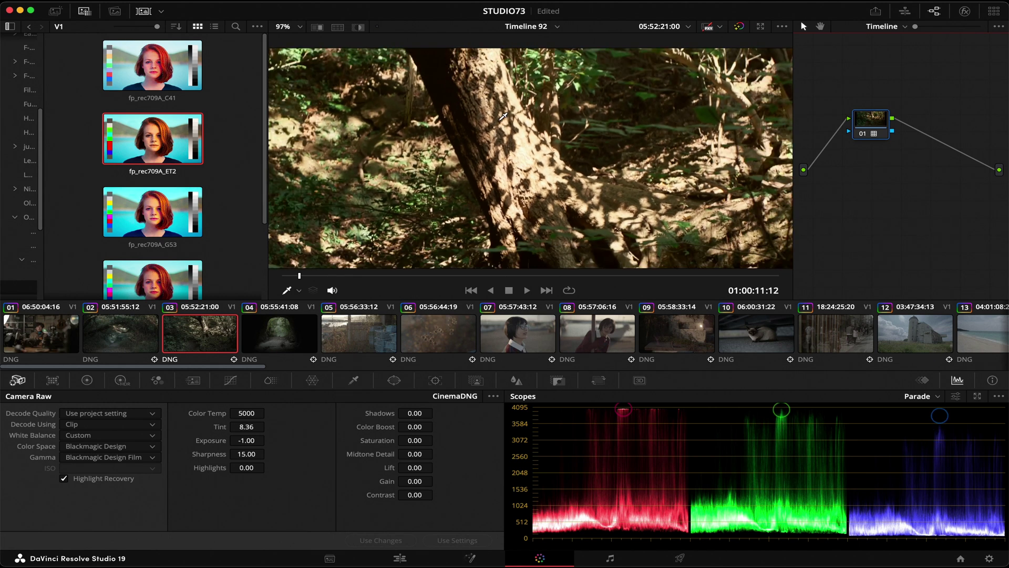
scroll(502, 117, "down", 5)
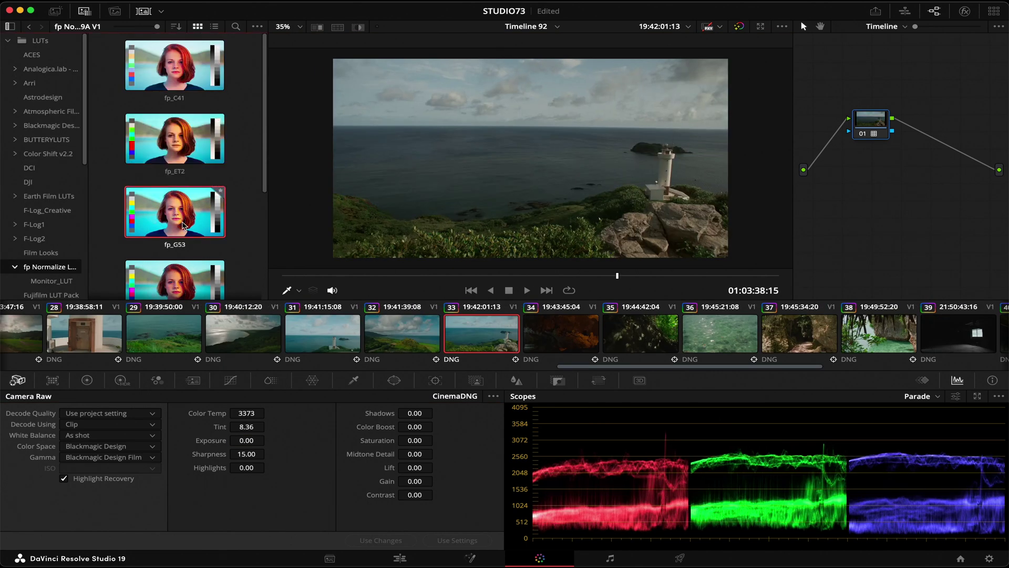
Try the fp_NT1, fp_G53 and fp_R73 LUTs from the fp Normalize LUT folder on lighthouse clip 33.
scroll(187, 284, "down", 2)
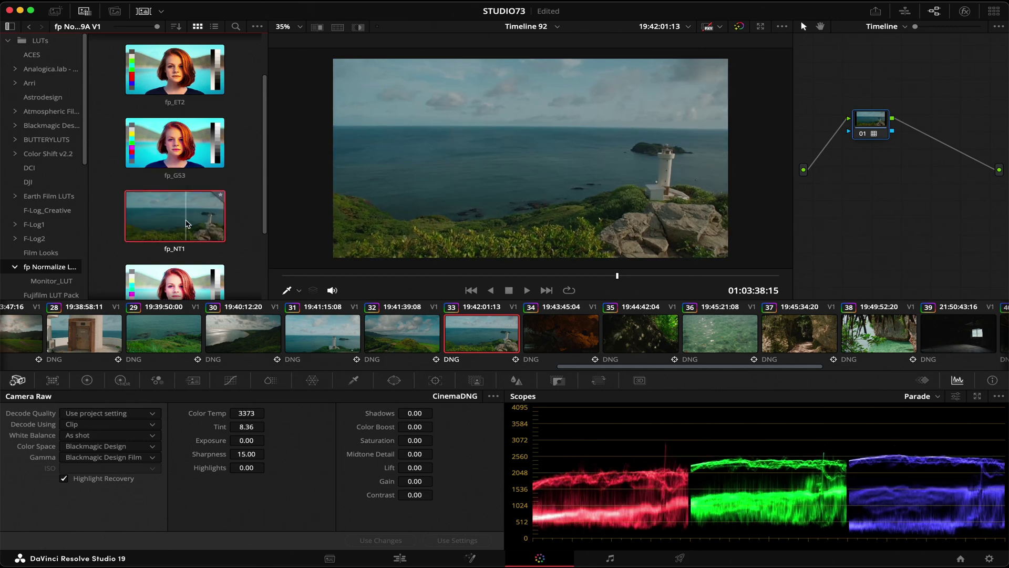
scroll(184, 105, "up", 2)
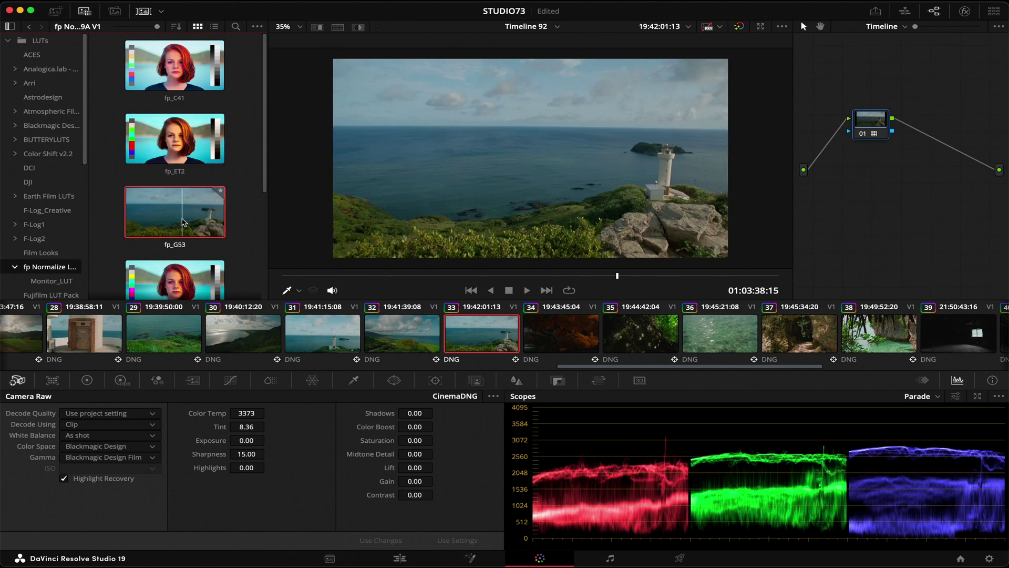
scroll(184, 222, "down", 4)
Apply the fp_G53 LUT while viewing clip 01 and set the clip's Camera Raw Exposure to 1.00.
scroll(313, 347, "left", 15)
left_click(42, 329)
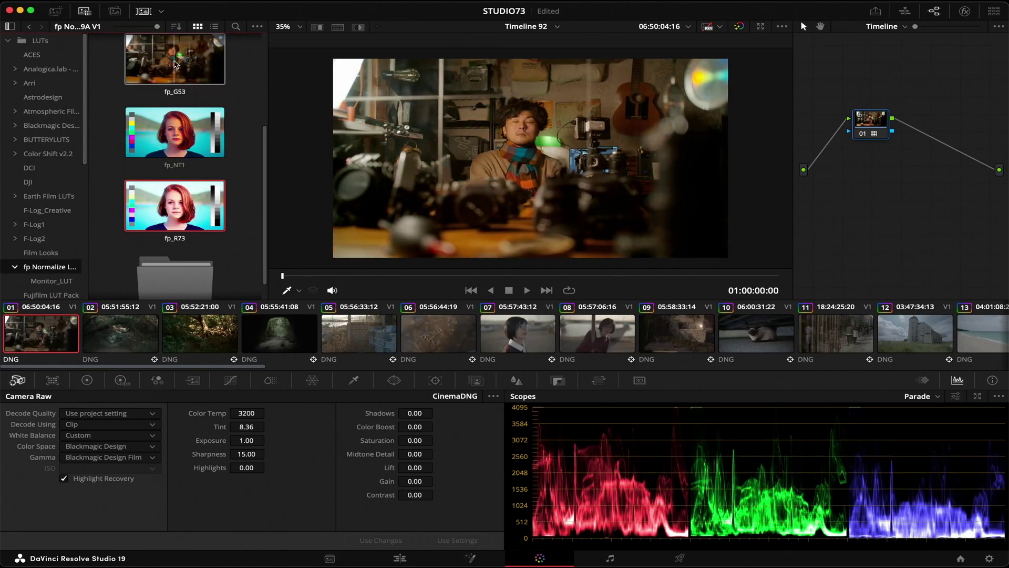
scroll(179, 131, "up", 2)
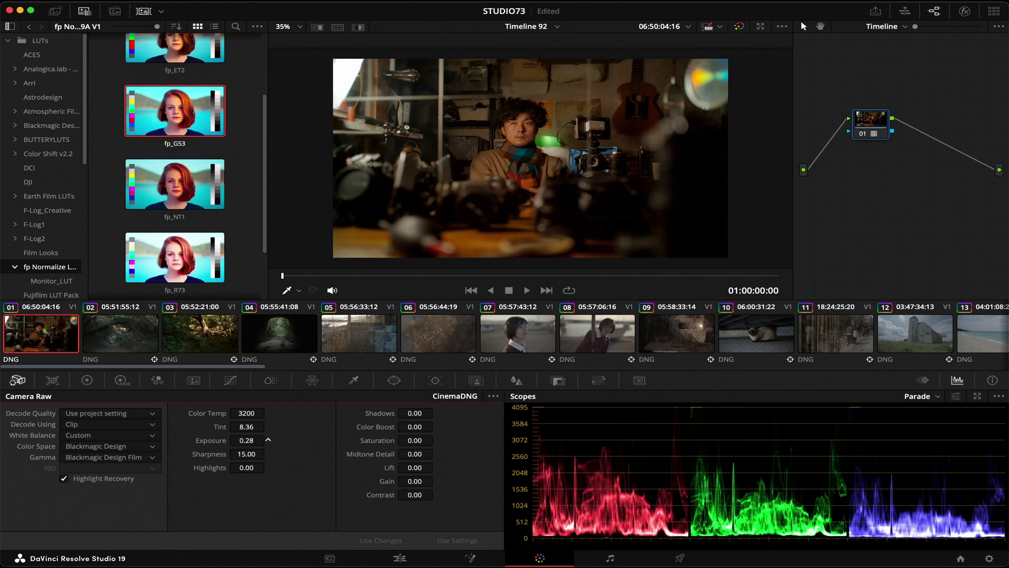
left_click_drag(247, 440, 268, 440)
type("1")
key("Return")
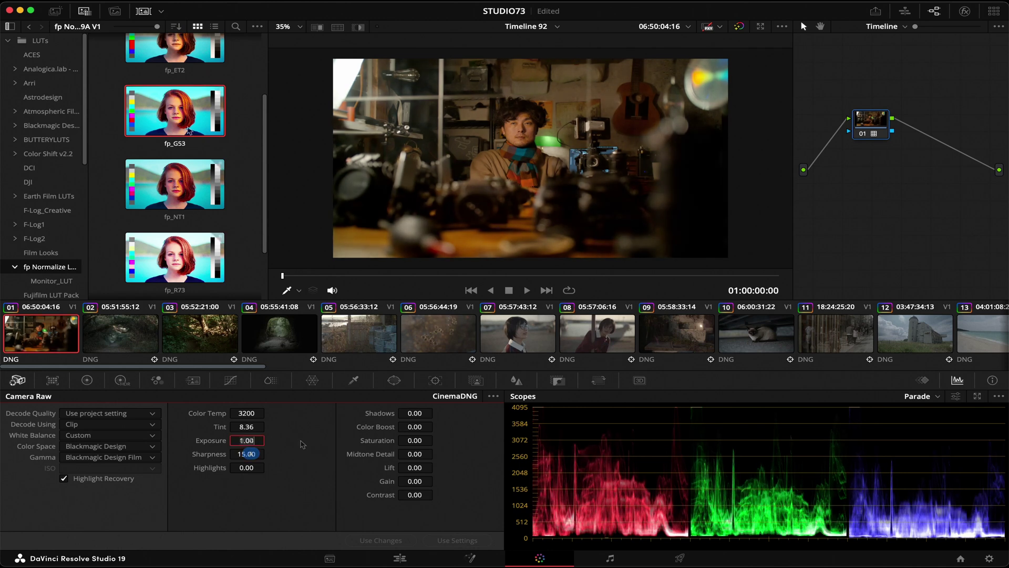
Try the fp_NT1 LUT on clip 01, and replace it with fp_R73.
left_click(182, 184)
scroll(188, 246, "down", 3)
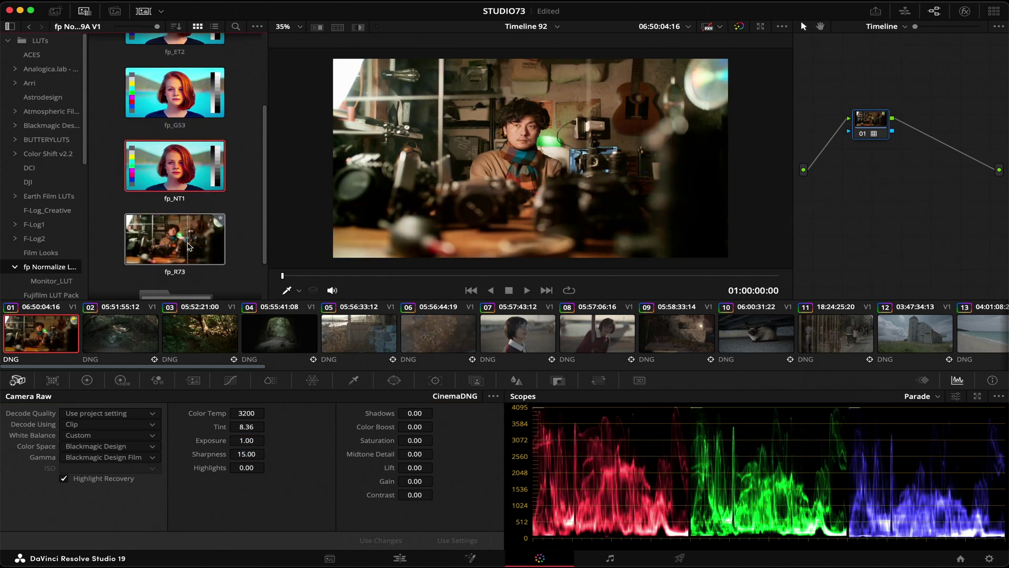
left_click(213, 212)
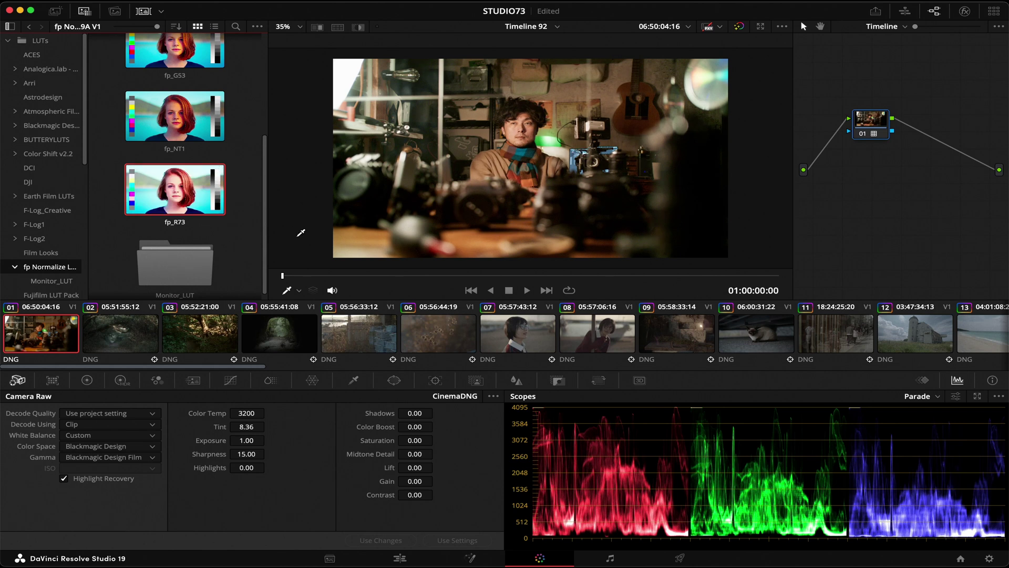
Set clip 01's Camera Raw Exposure to 0.47 and view tunnel clip 04 with the same LUT.
left_click_drag(255, 441, 250, 440)
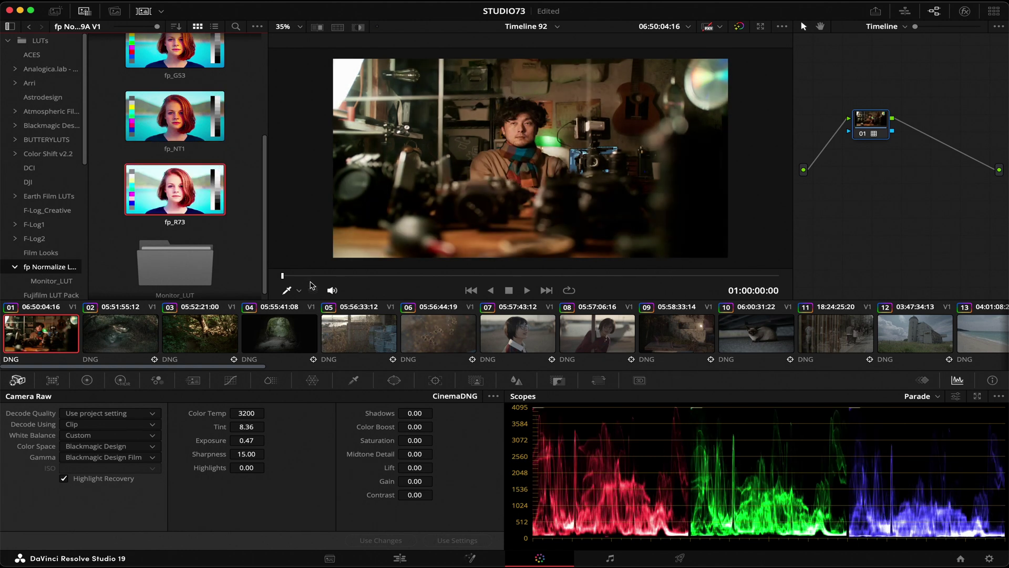
left_click(273, 337)
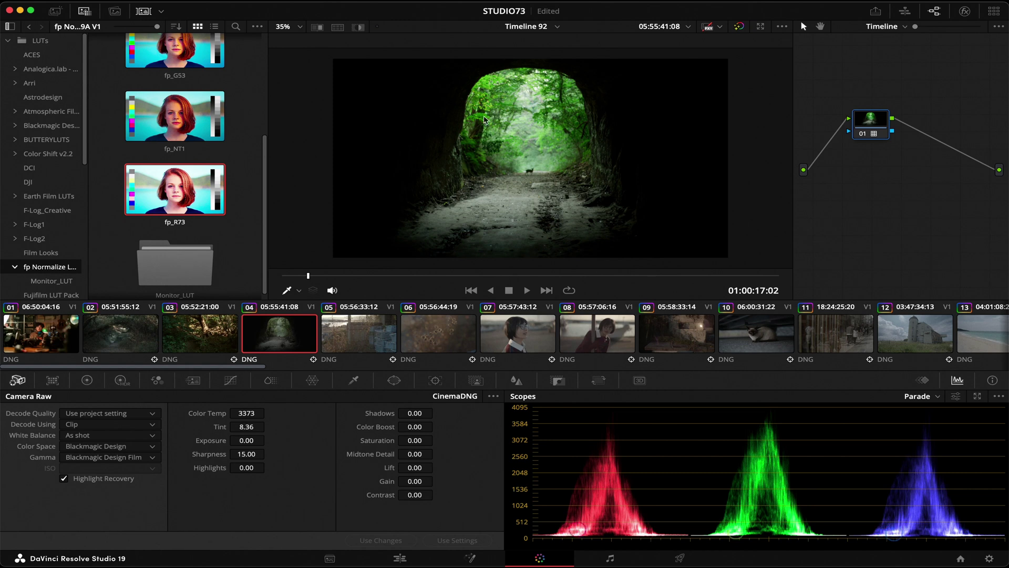
Review the fp_R73 look on portrait clips 07 and 08, building clip 09, boat clips 15 and 16, and park clip 17.
left_click(513, 351)
left_click(608, 338)
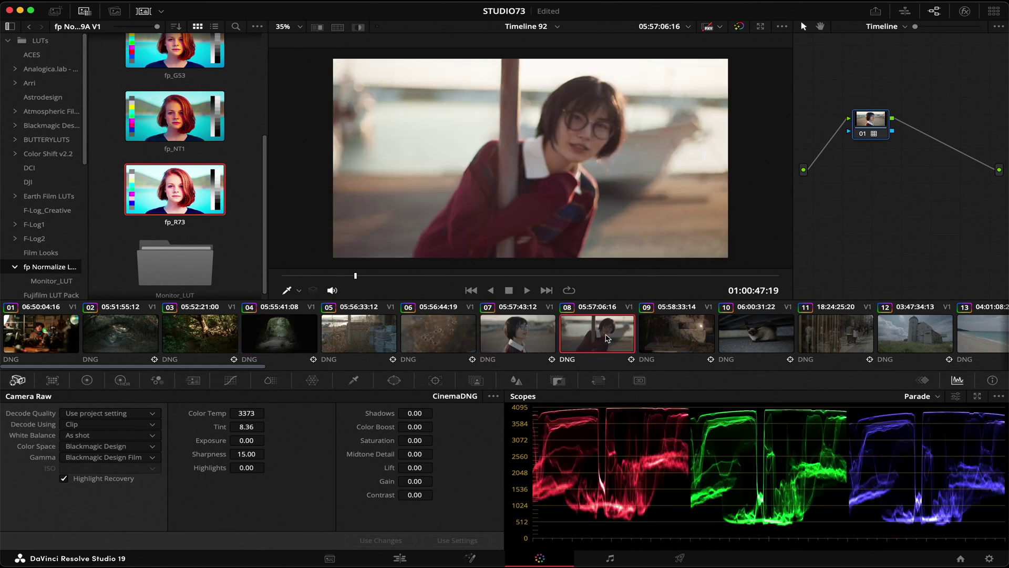
left_click(678, 334)
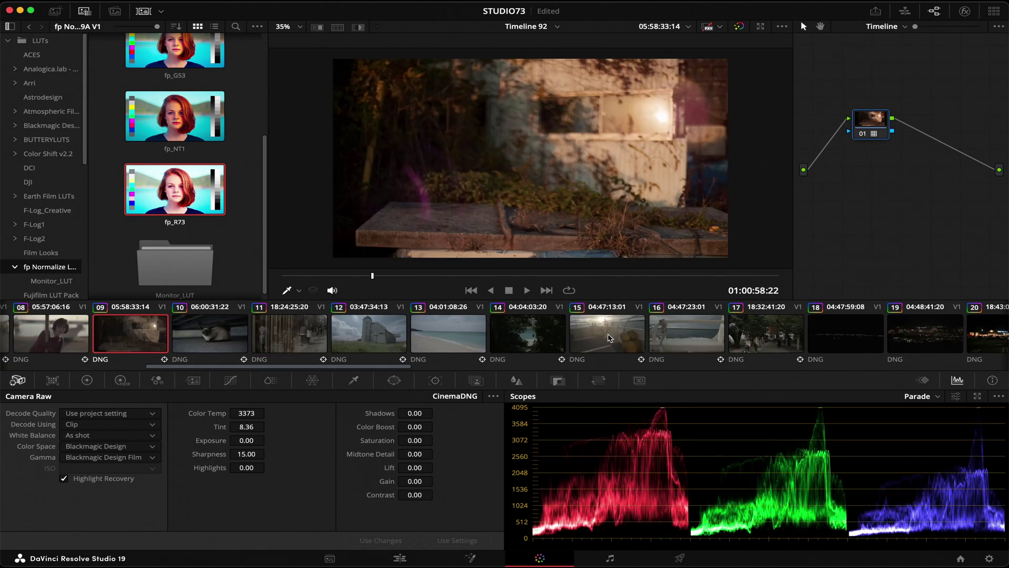
left_click(611, 337)
scroll(675, 185, "down", 1)
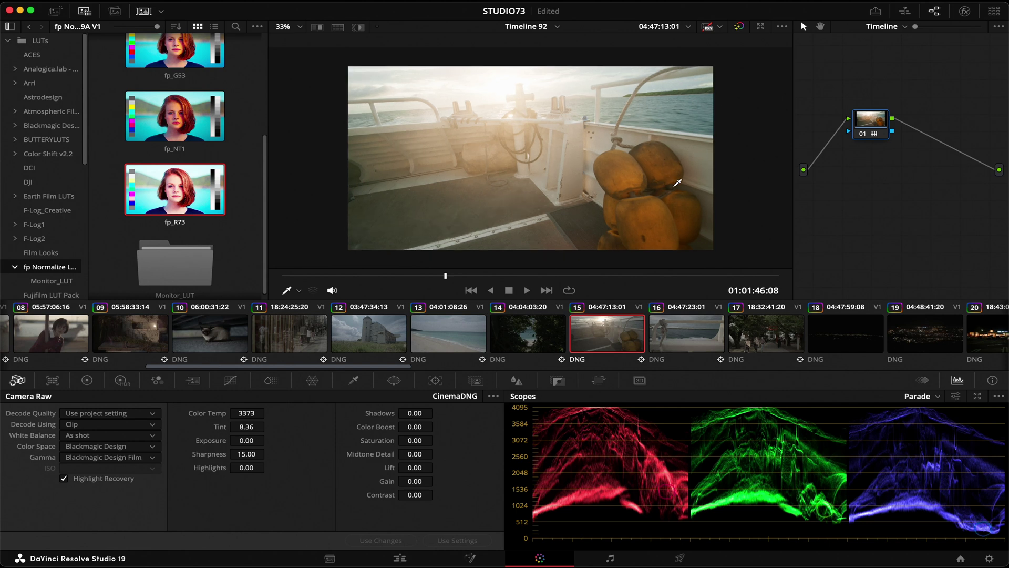
left_click(678, 317)
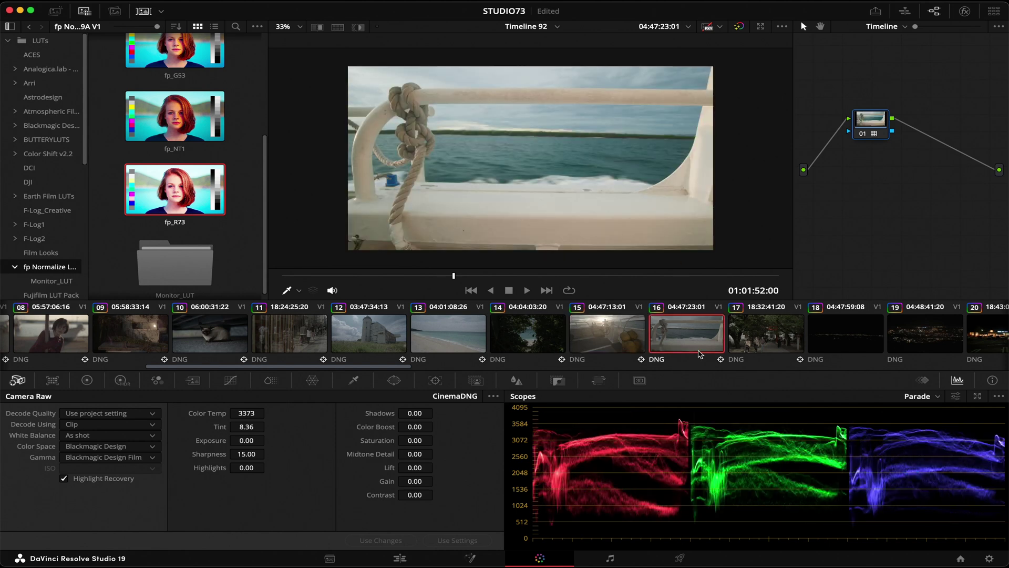
left_click(755, 347)
Compare the same LUT on cloud clip 26, green coast clip 29, lighthouse clips 31 and 33, and green lamp clip 46.
scroll(755, 351, "right", 10)
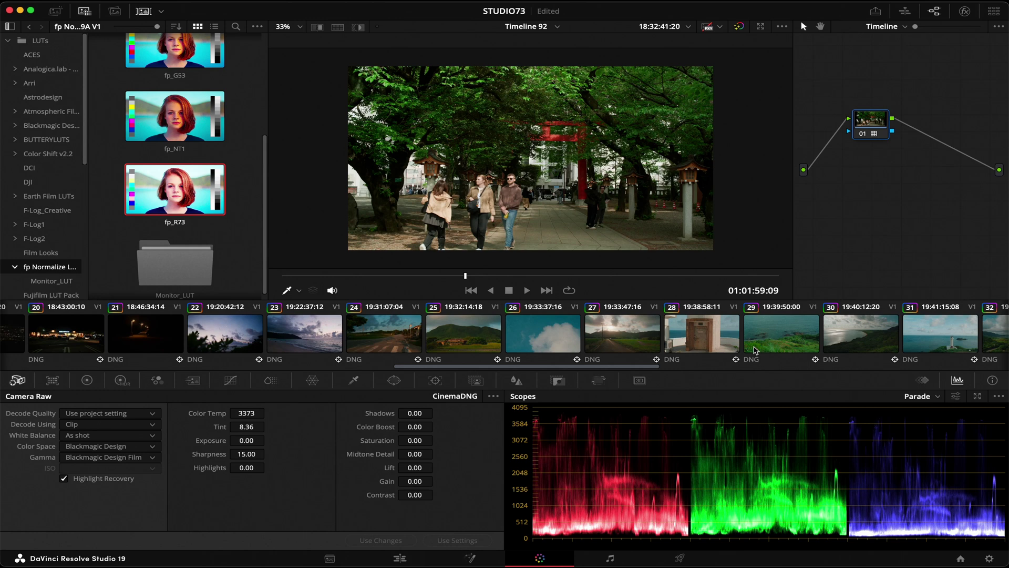
scroll(755, 350, "right", 2)
left_click(475, 337)
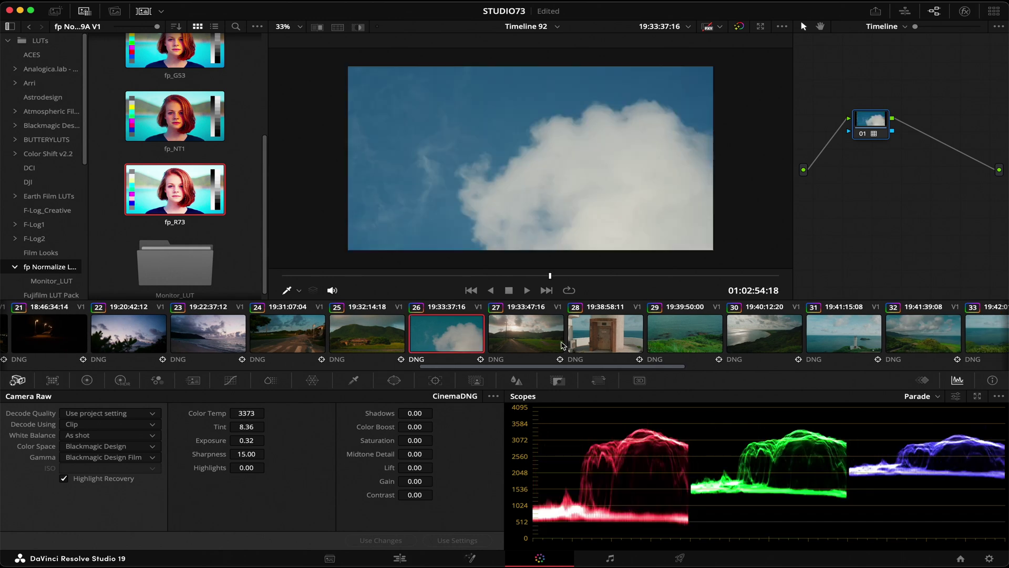
left_click(707, 340)
scroll(641, 348, "right", 3)
left_click(625, 345)
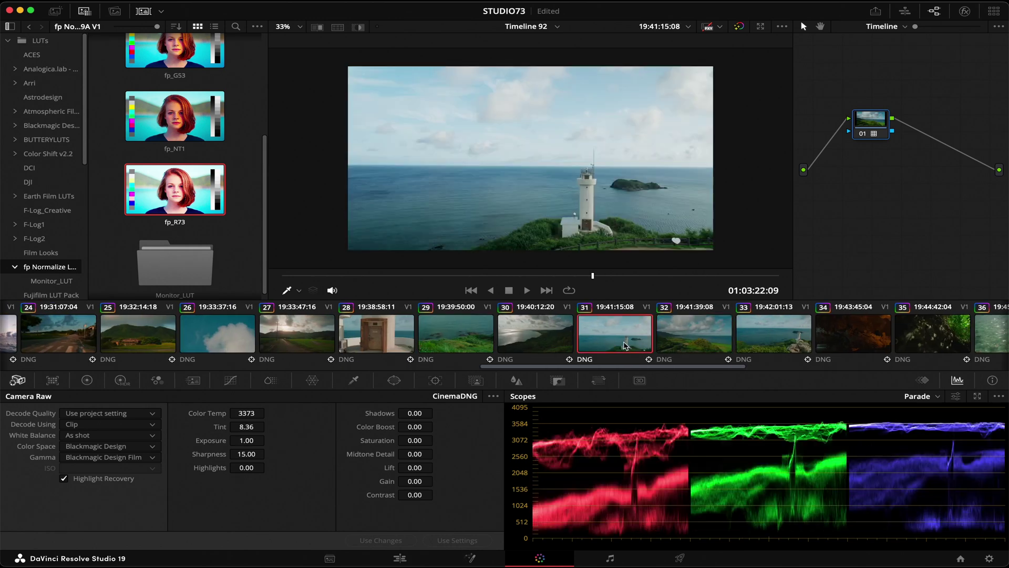
left_click(770, 339)
scroll(770, 339, "right", 8)
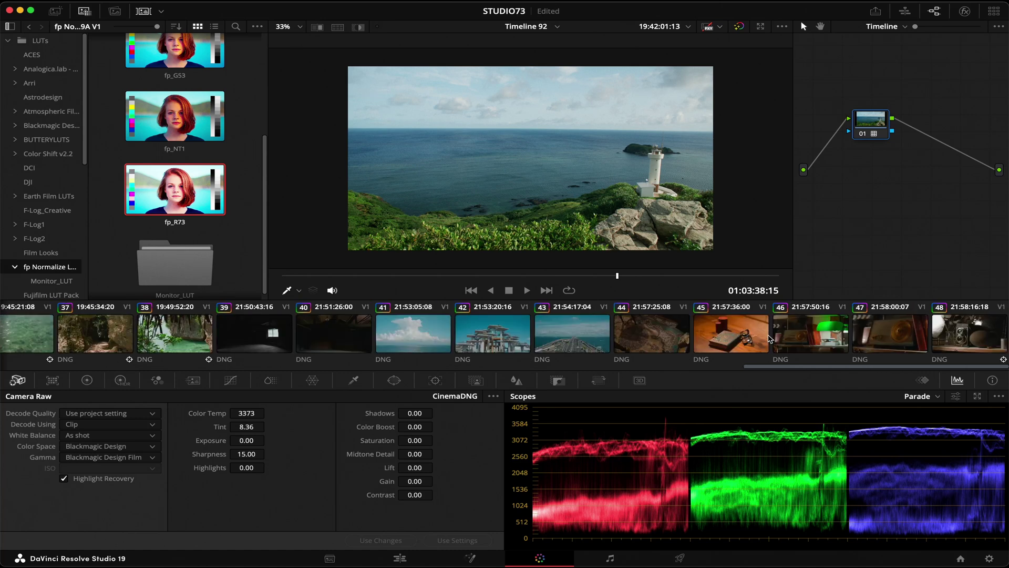
left_click(774, 339)
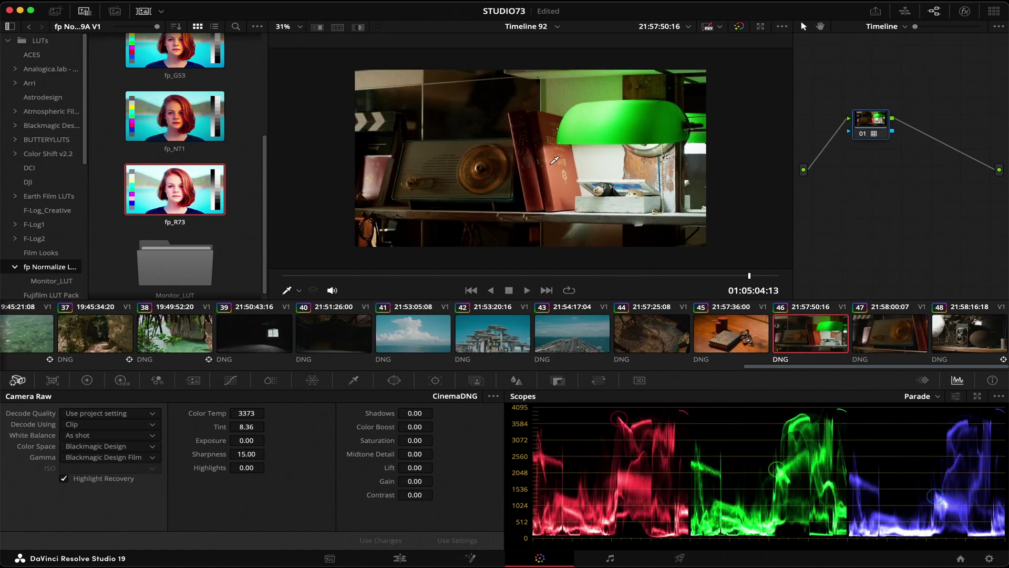